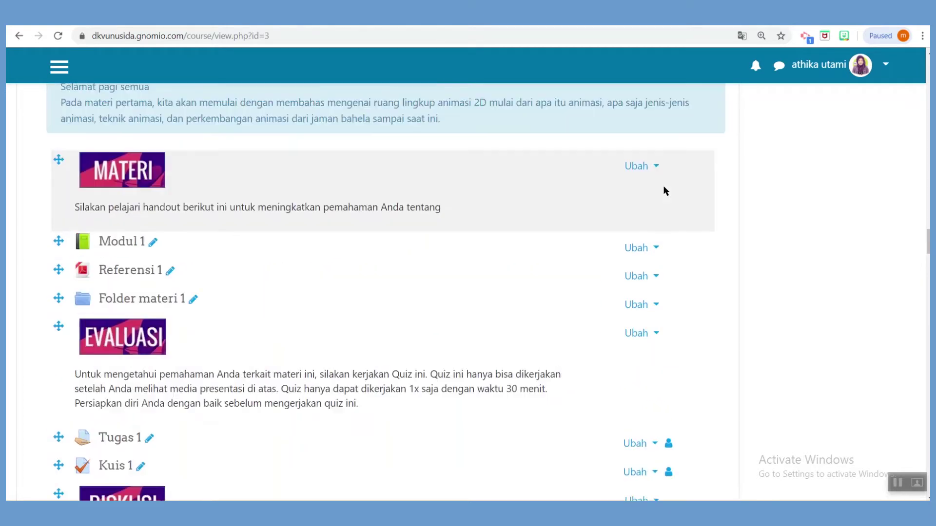
Open the settings of Modul 1 and expand its Pembatasan akses section
scroll(660, 189, up, 2)
click(655, 248)
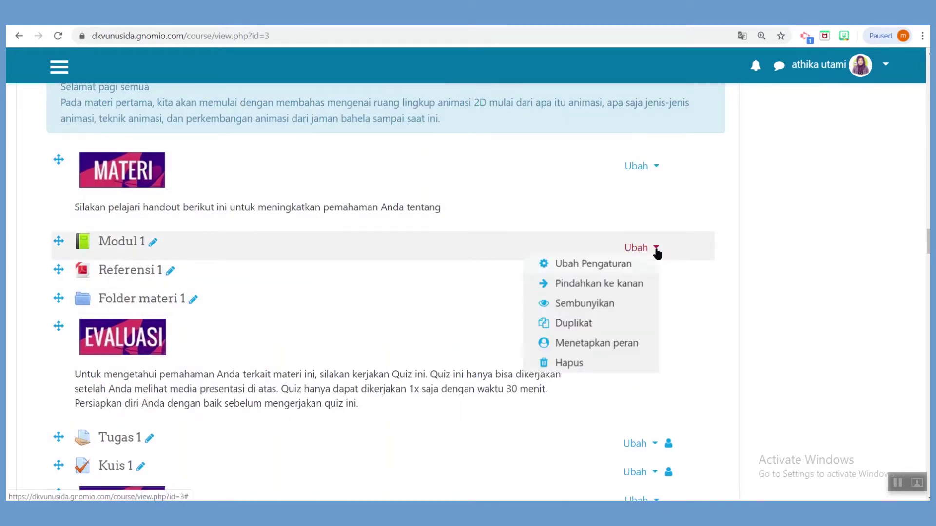
click(585, 267)
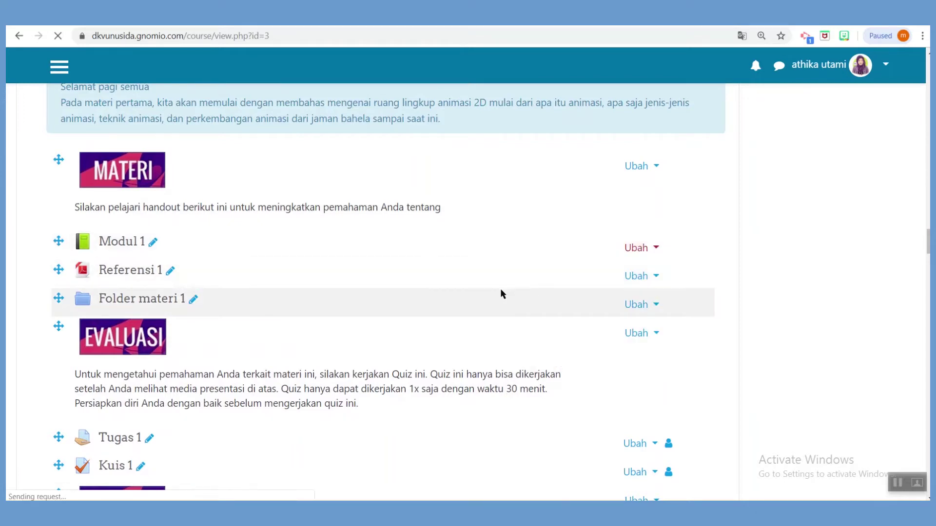
scroll(497, 286, down, 10)
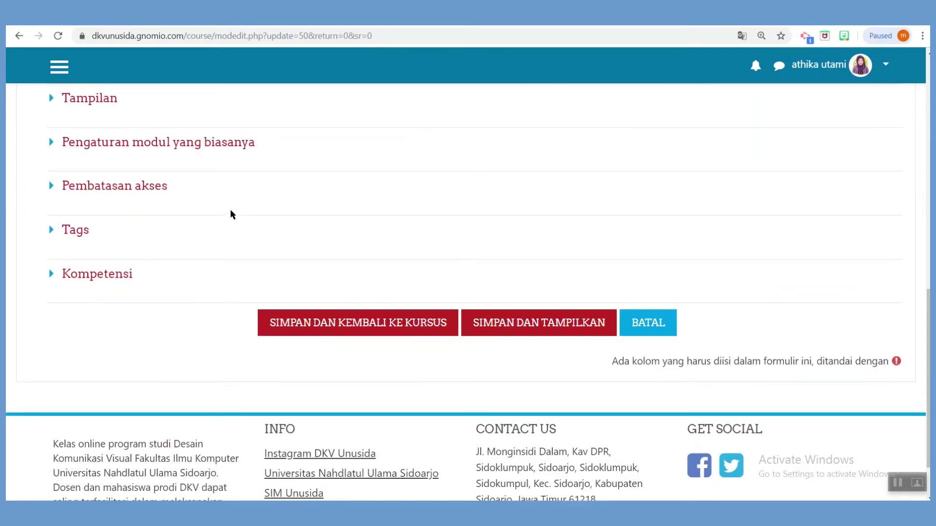
click(52, 145)
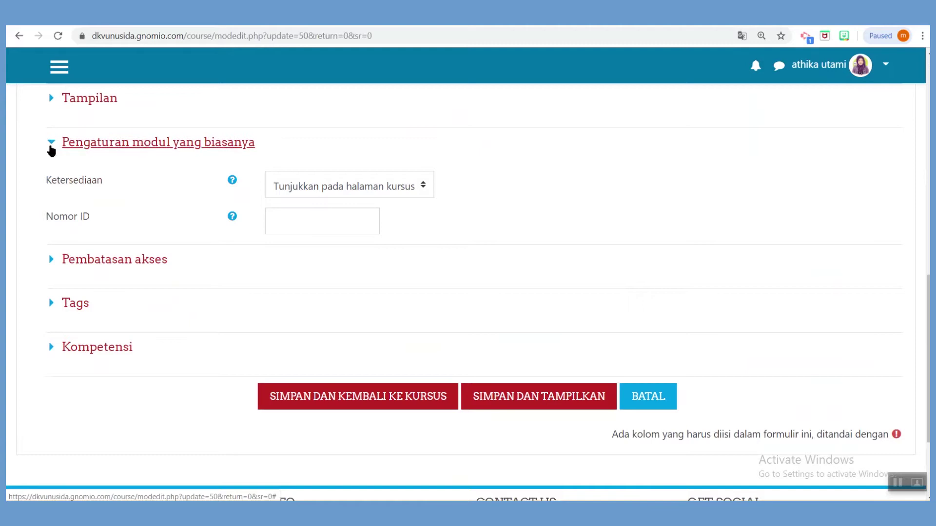
click(50, 146)
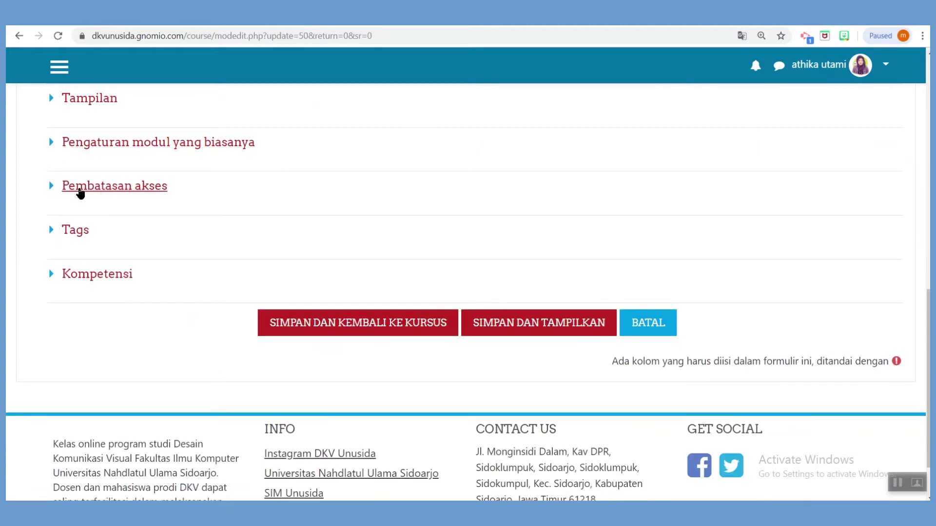
click(57, 193)
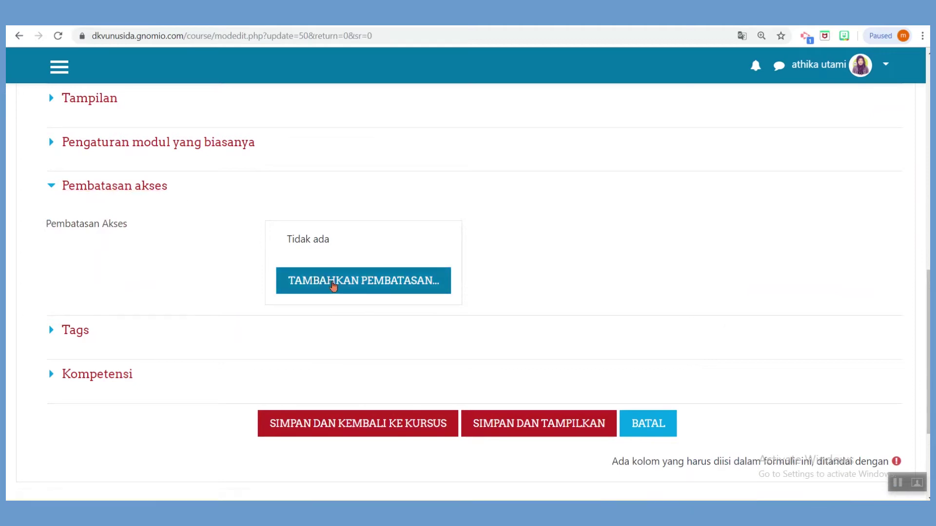
Restrict Modul 1 to the DKV Pagi grouping, save back to the course, and highlight its restriction notice
click(332, 284)
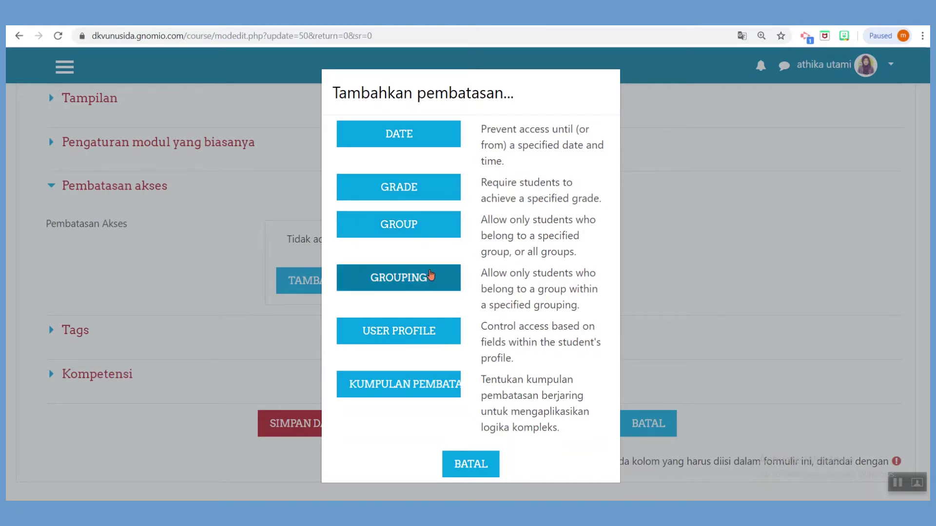
click(414, 279)
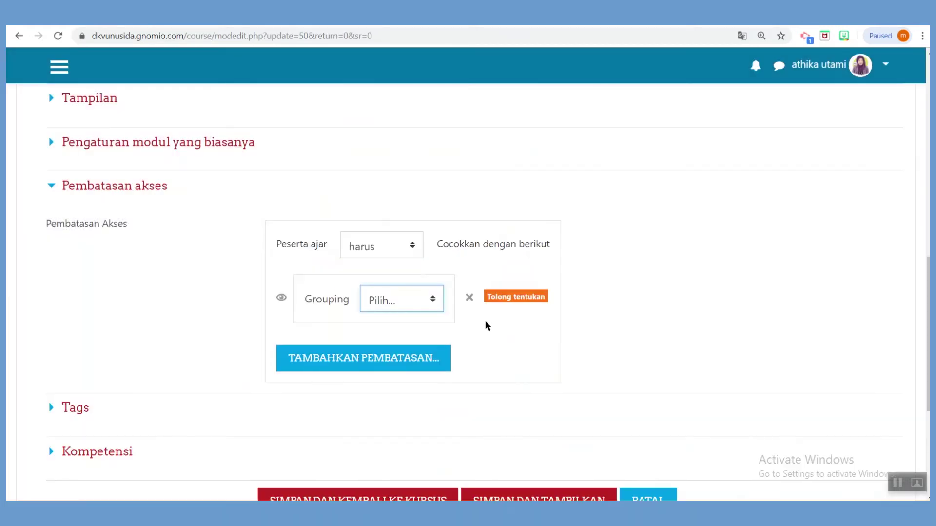
click(431, 307)
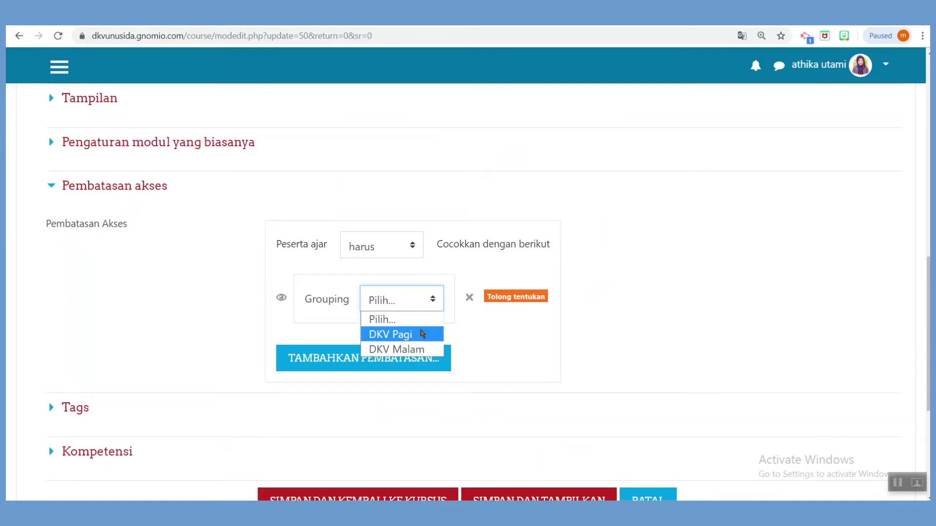
click(422, 333)
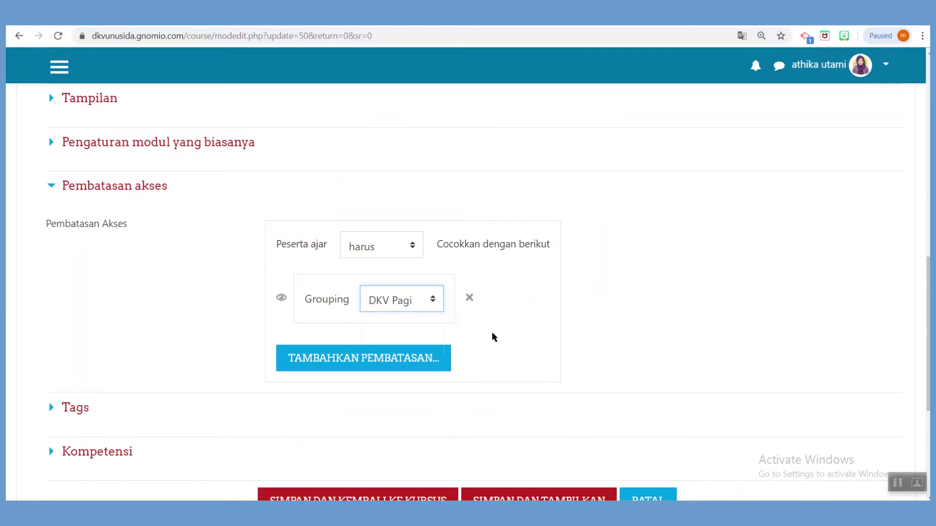
scroll(348, 298, down, 3)
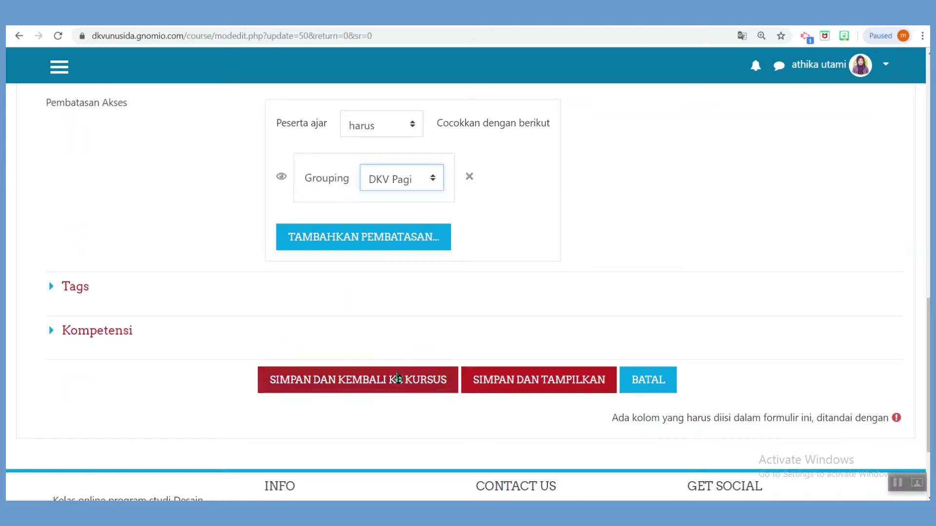
click(409, 384)
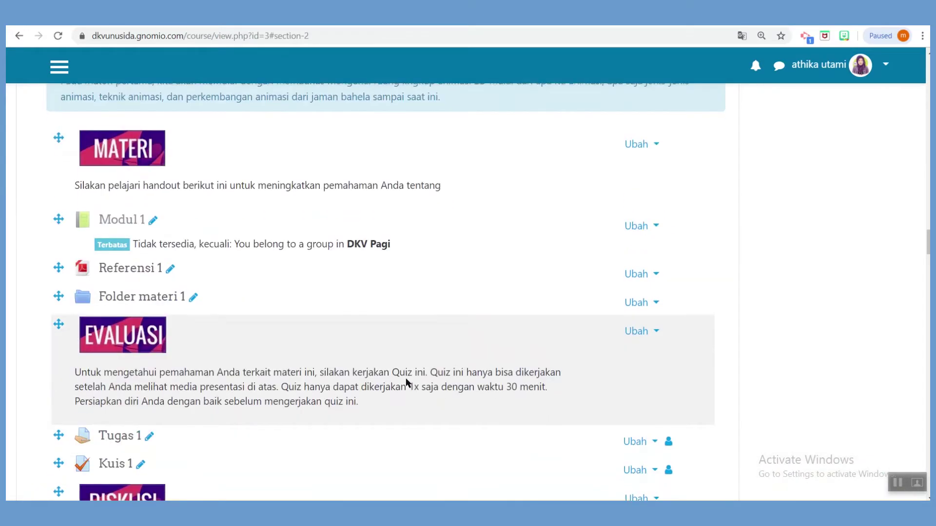
drag(399, 241, 90, 245)
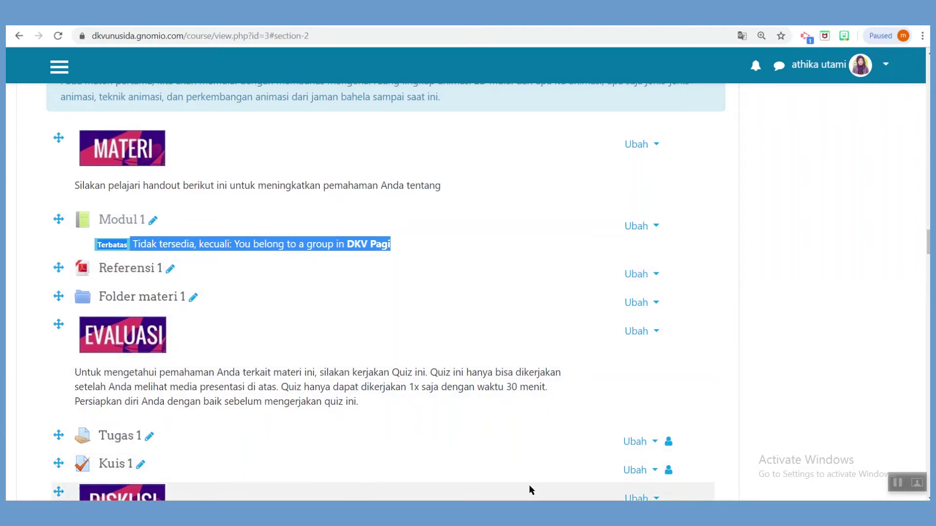
Switch to the Edge window with the evening student account and reload the Animasi 2D course to check Modul 1
click(471, 514)
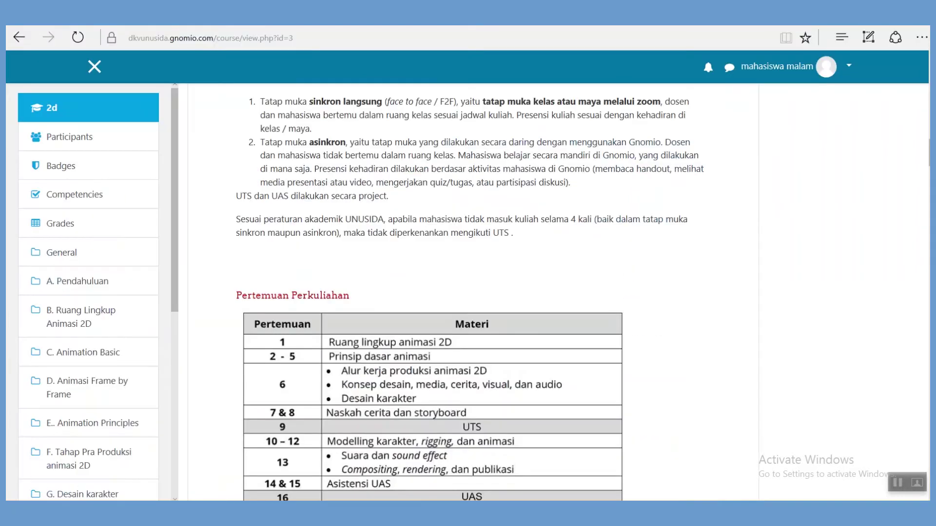
click(77, 38)
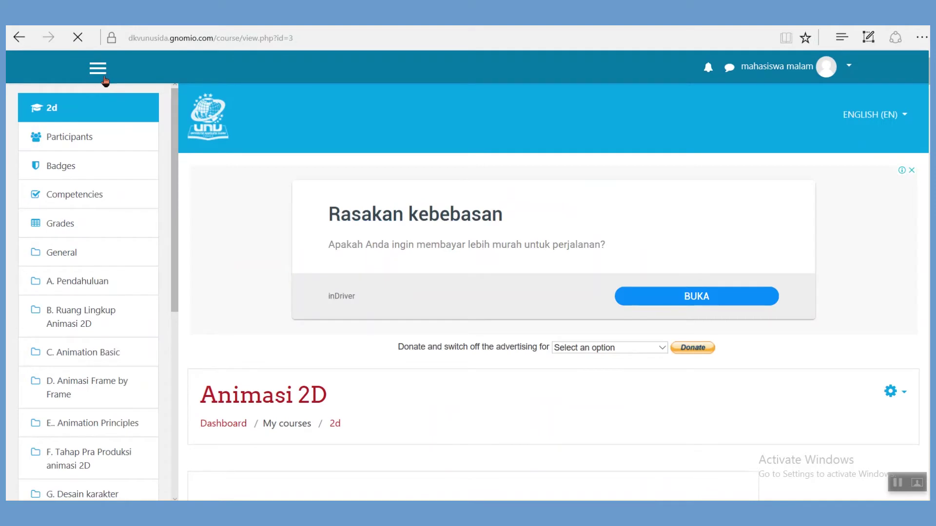
scroll(593, 372, down, 10)
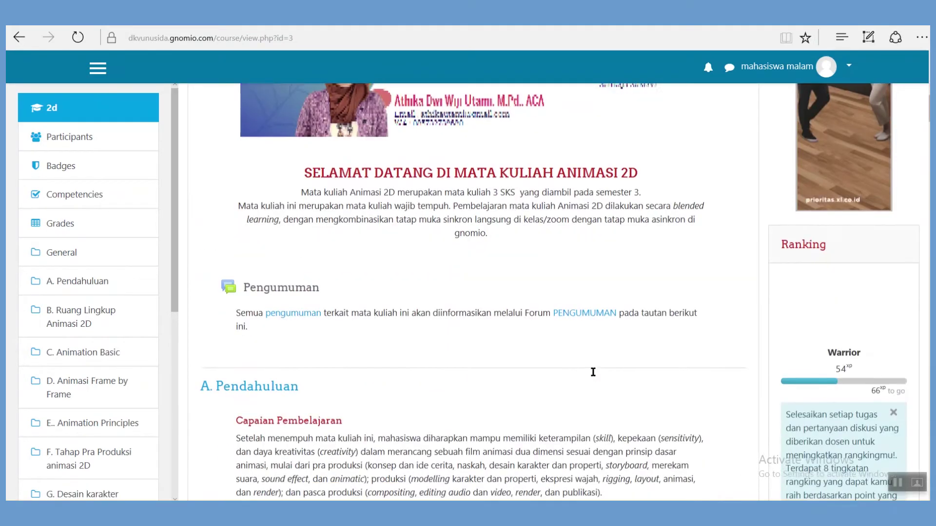
scroll(592, 372, down, 10)
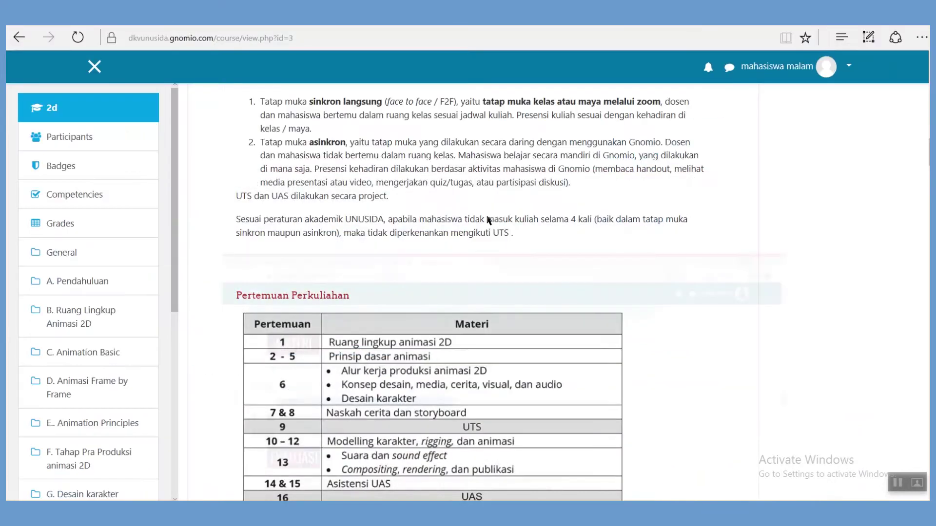
scroll(419, 268, down, 15)
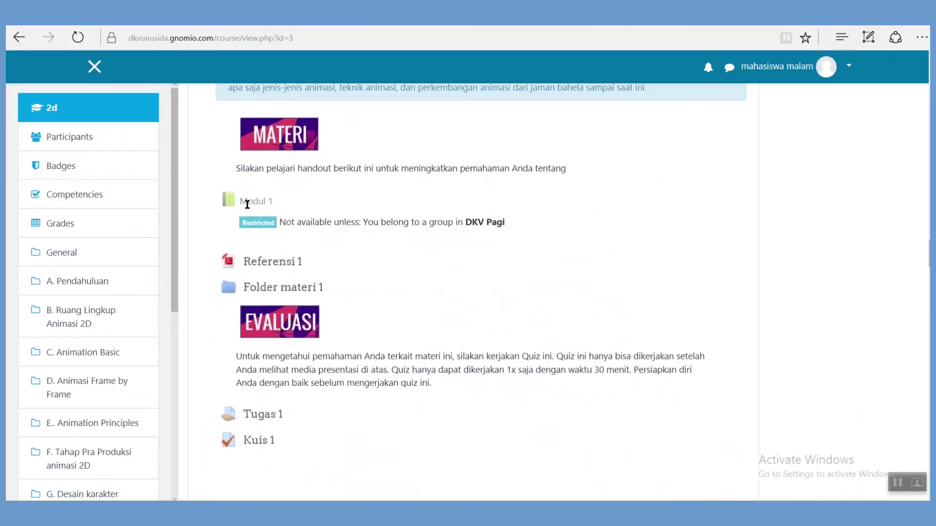
Highlight Modul 1 and its access restriction notice in the student's view of the course
drag(511, 220, 252, 207)
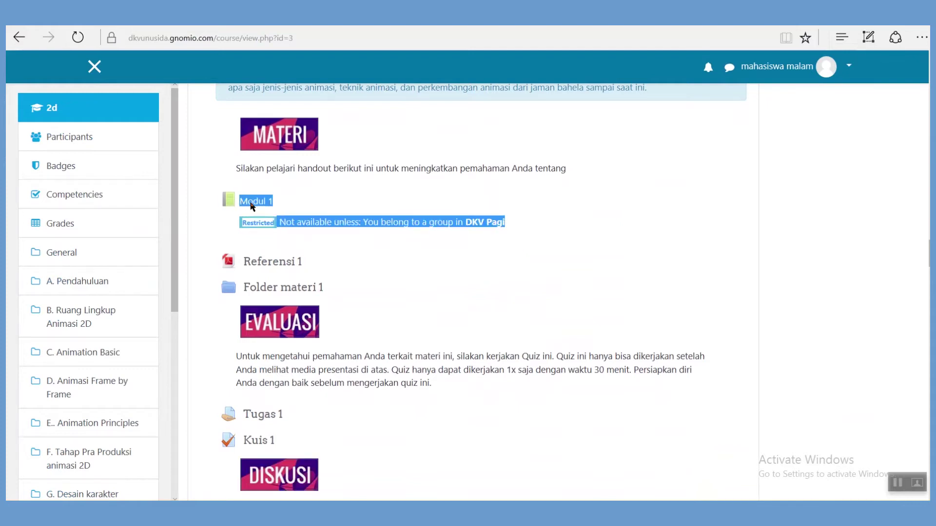
click(293, 236)
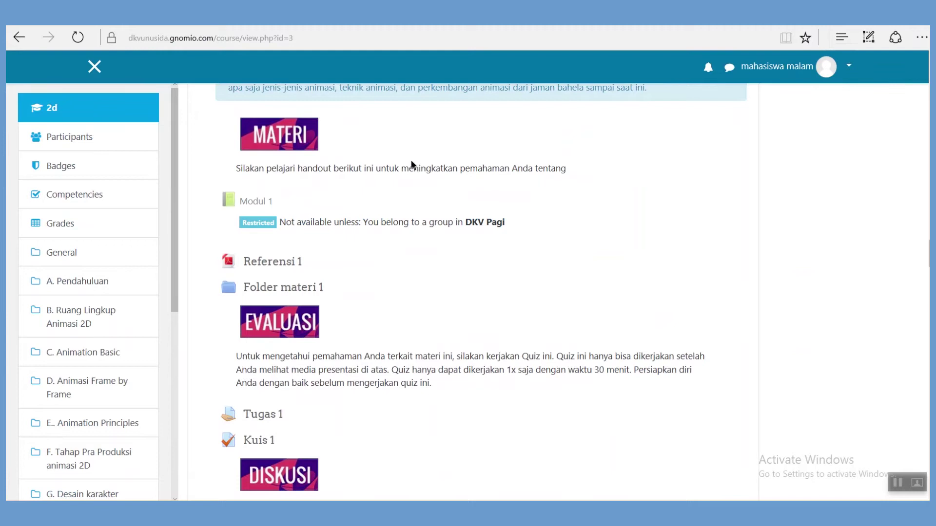
drag(272, 202, 248, 202)
click(271, 200)
drag(507, 223, 283, 223)
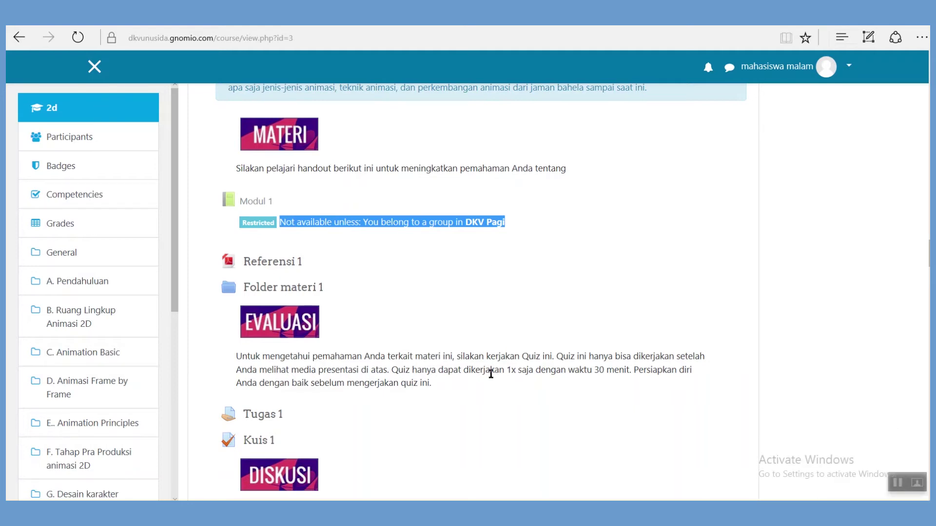
Switch back to the teacher's course page in Chrome and open the settings of the Tugas 1 assignment
mouse_move(439, 512)
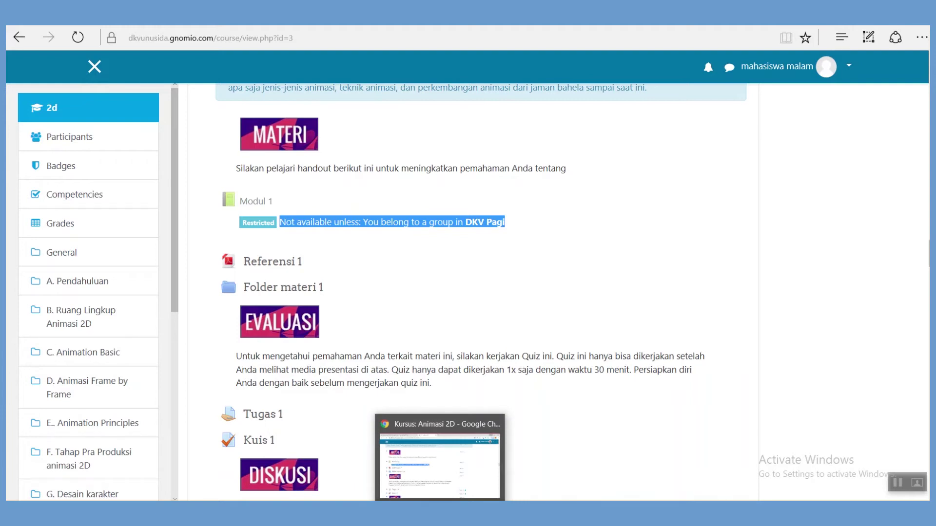
click(440, 463)
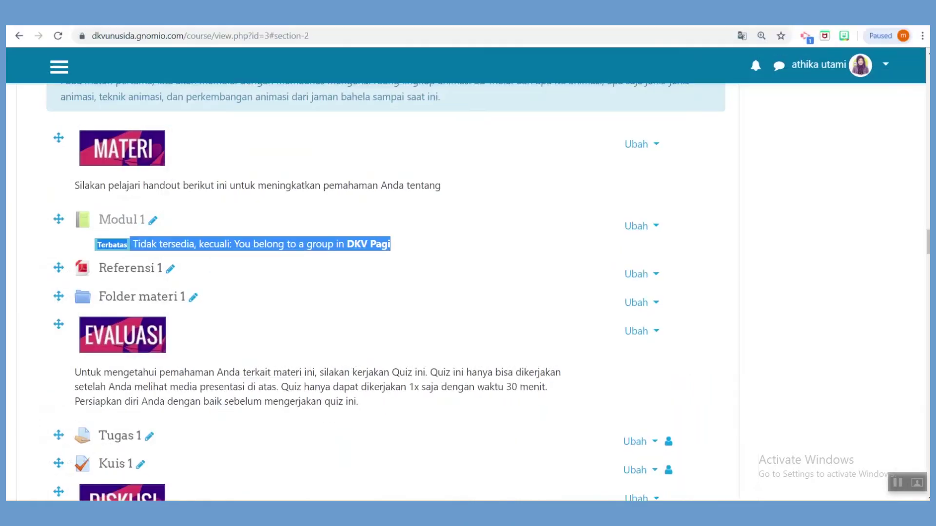
click(771, 253)
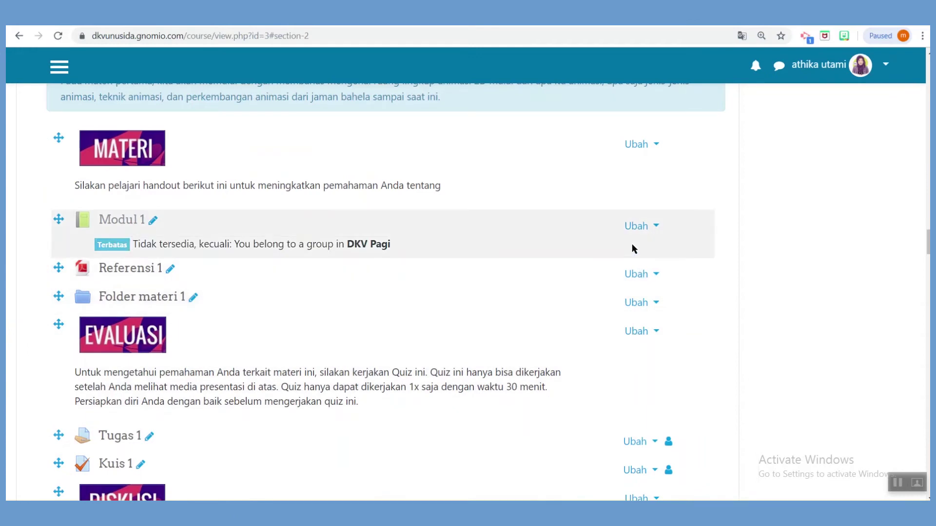
scroll(630, 238, down, 3)
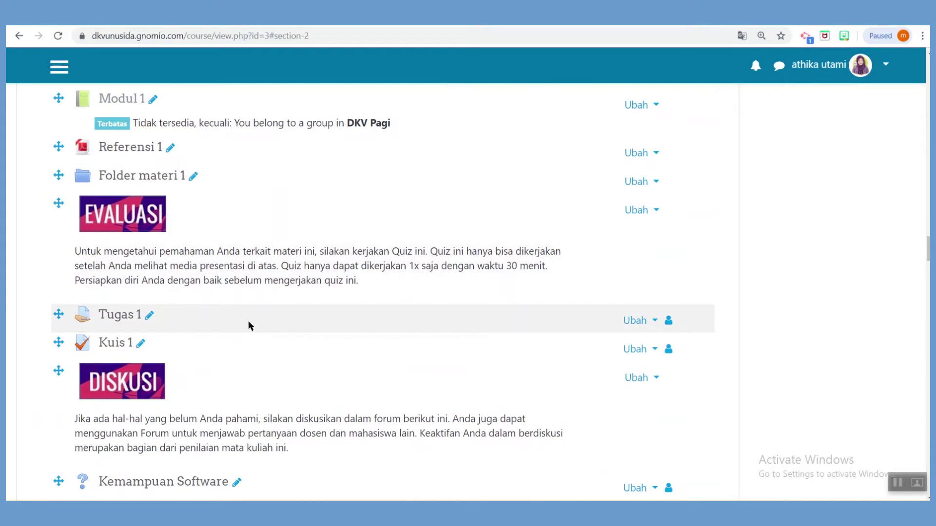
click(655, 322)
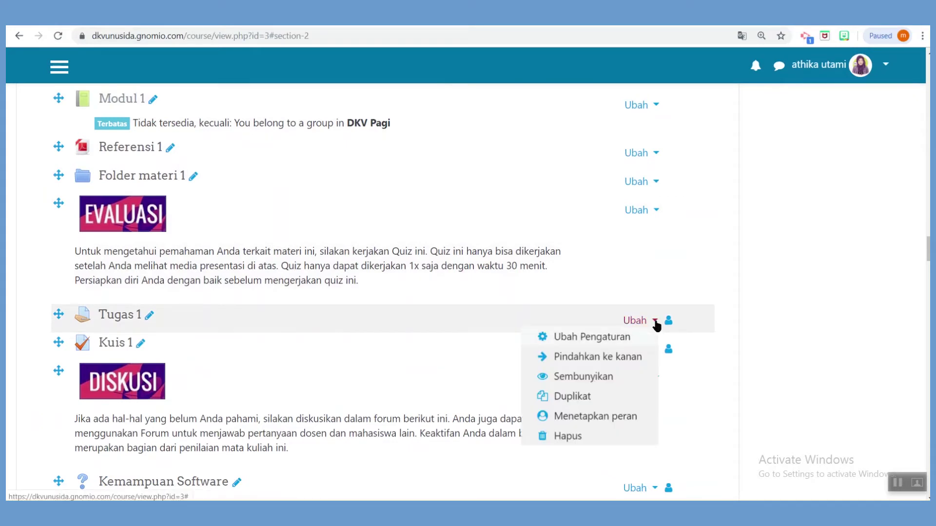
click(607, 336)
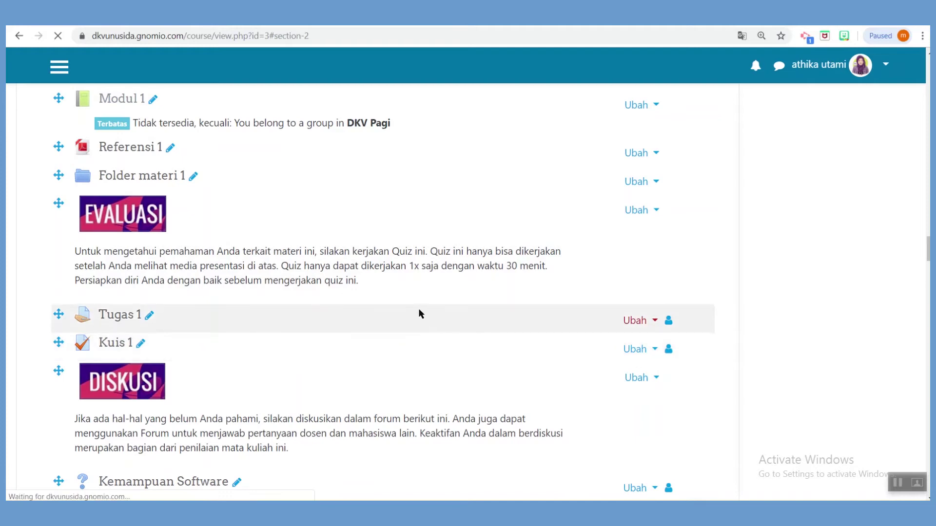
Review the description, availability dates and submission types in the Tugas 1 settings
scroll(404, 300, down, 6)
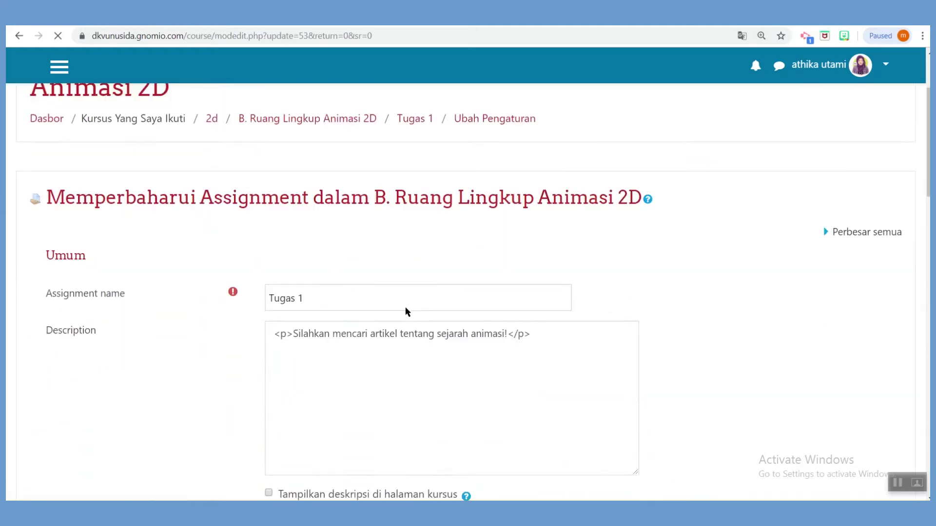
scroll(406, 309, down, 6)
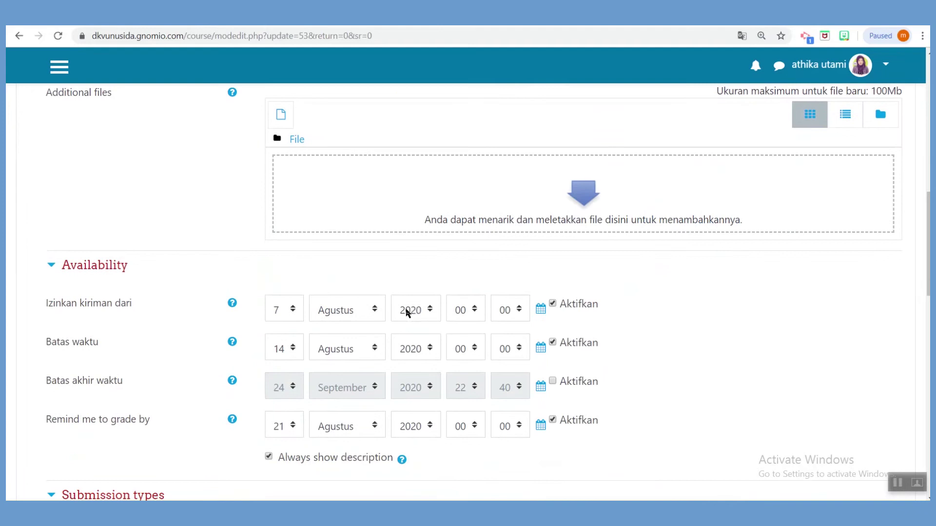
scroll(406, 312, down, 4)
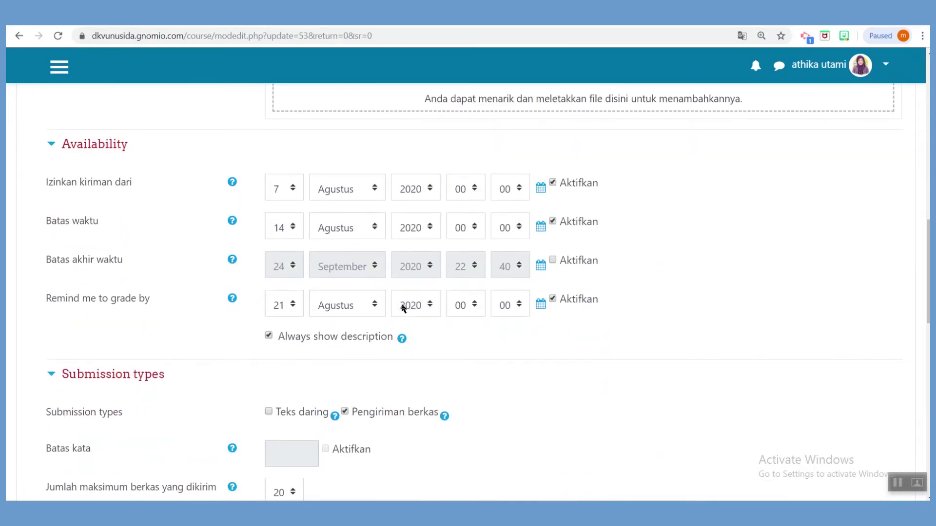
scroll(416, 307, down, 3)
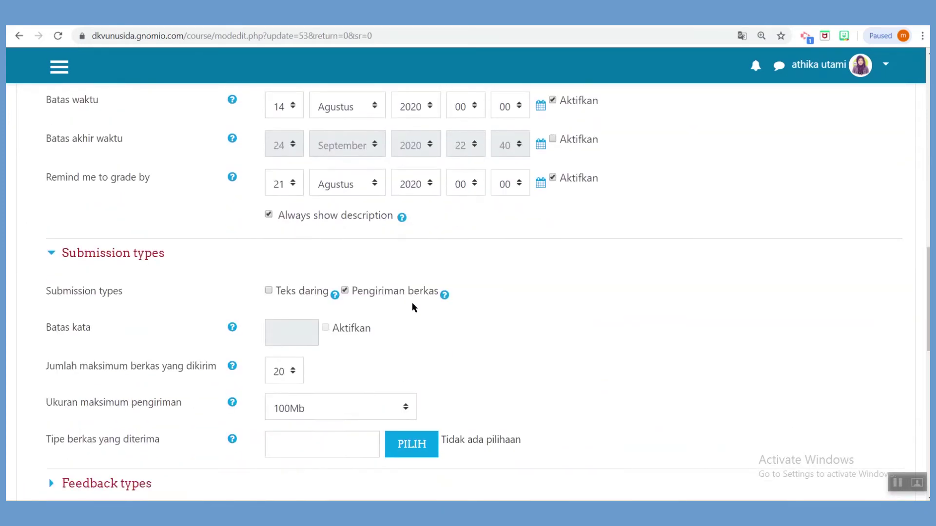
scroll(411, 310, up, 10)
scroll(404, 309, up, 3)
scroll(403, 305, down, 15)
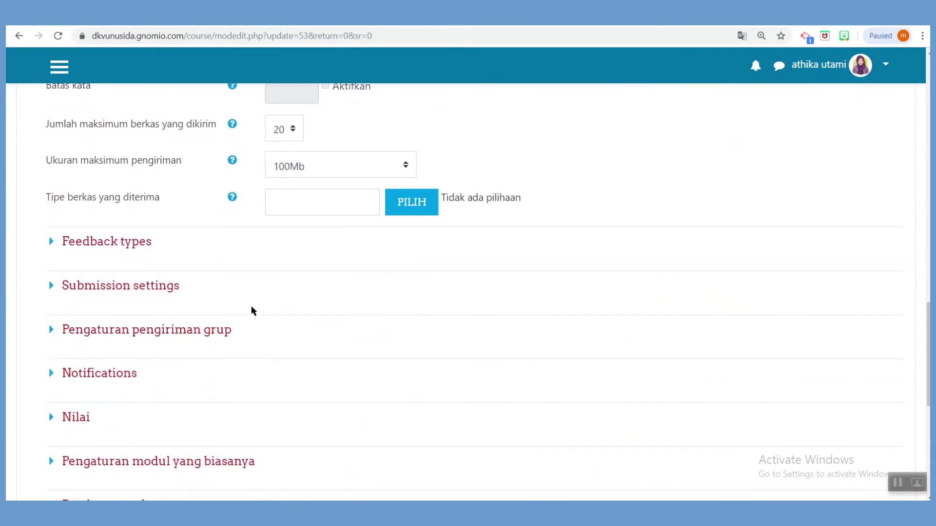
In the group submission settings of Tugas 1, set Students submit in groups to Ya
click(95, 287)
scroll(95, 305, down, 2)
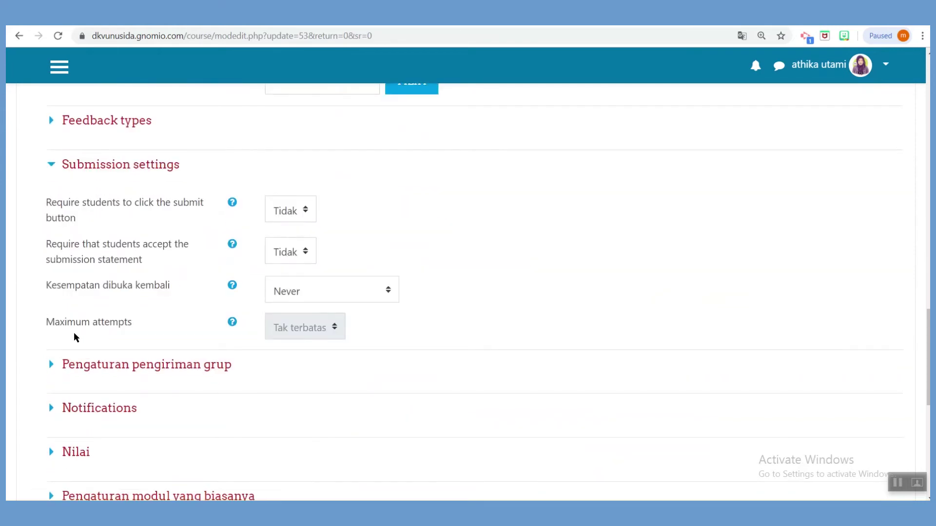
click(55, 364)
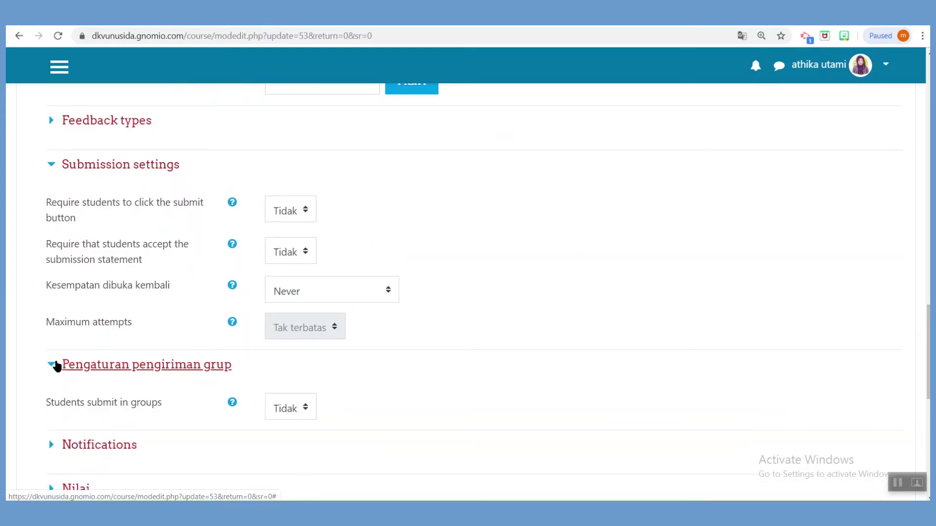
scroll(55, 360, down, 1)
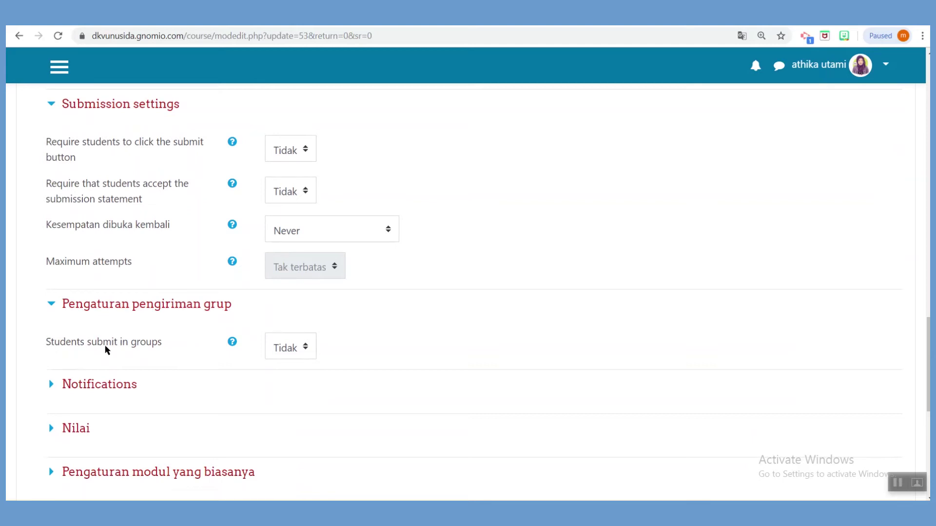
click(299, 357)
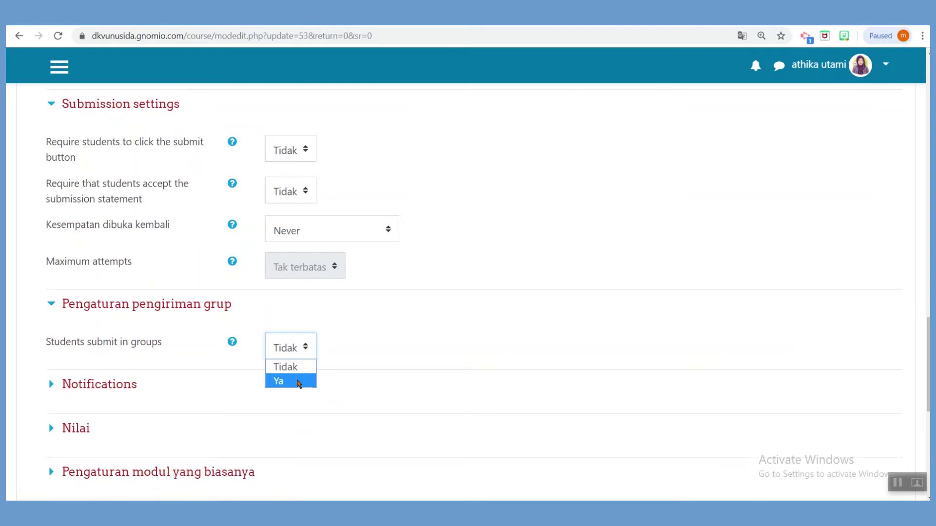
click(298, 382)
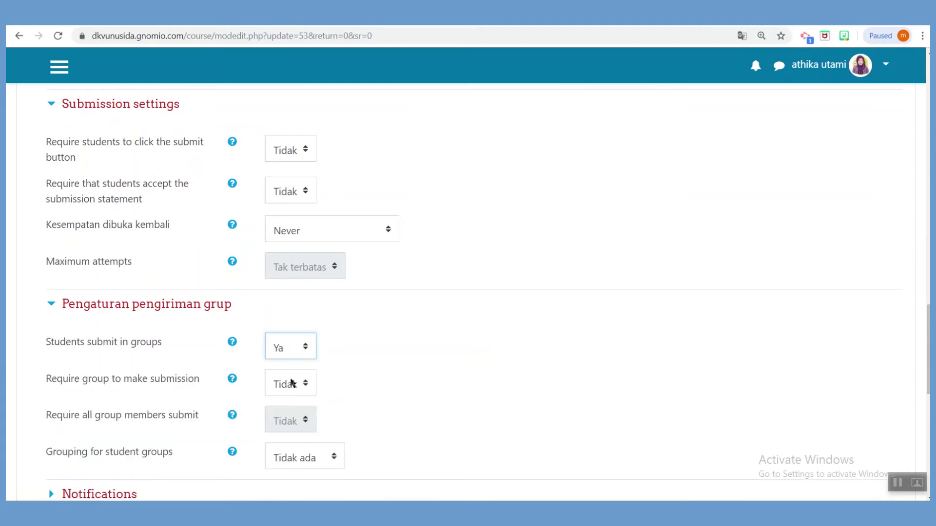
Set Require group to make submission to Ya and Grouping for student groups to DKV Pagi, and highlight the Pengaturan pengiriman grup heading
scroll(290, 379, down, 1)
click(299, 331)
click(279, 358)
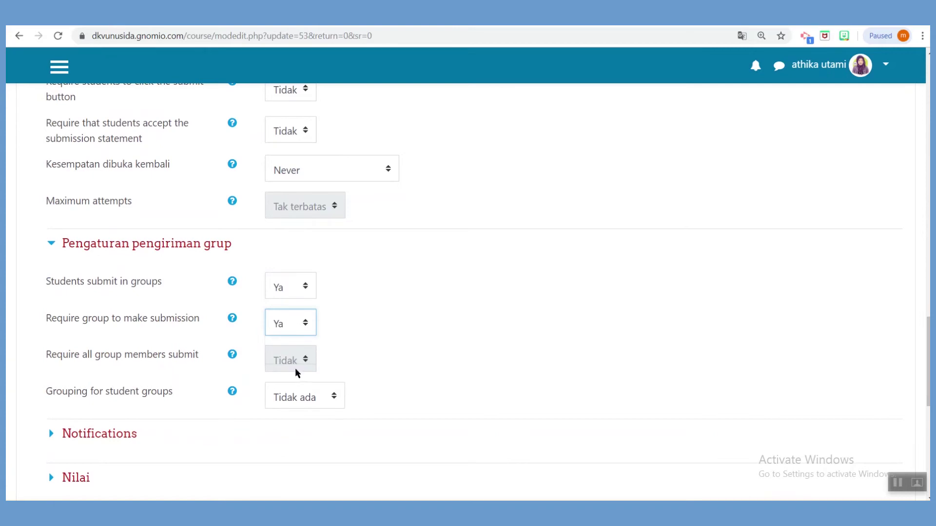
click(312, 399)
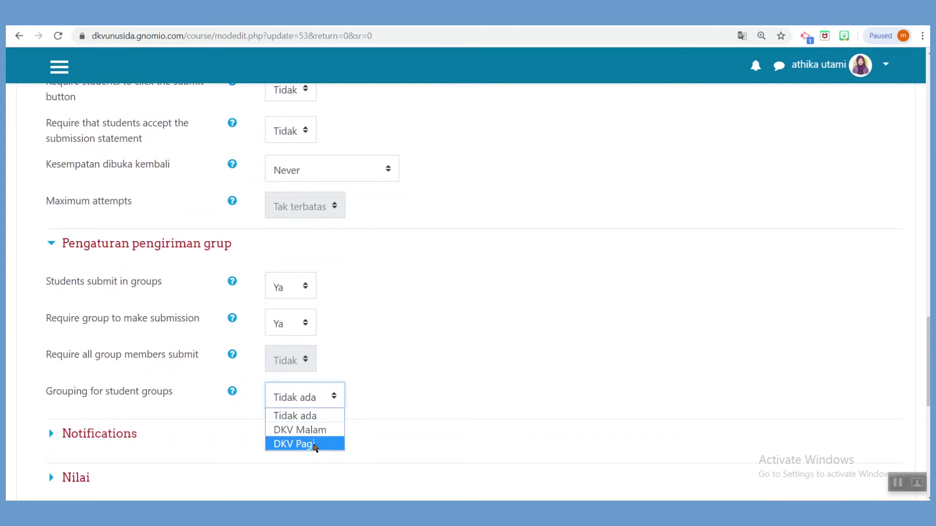
click(314, 444)
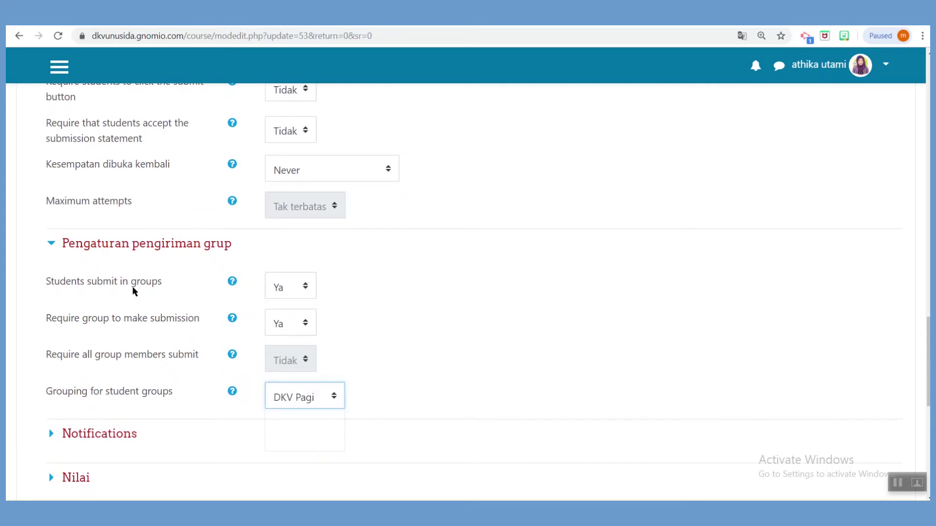
click(248, 247)
drag(248, 247, 69, 241)
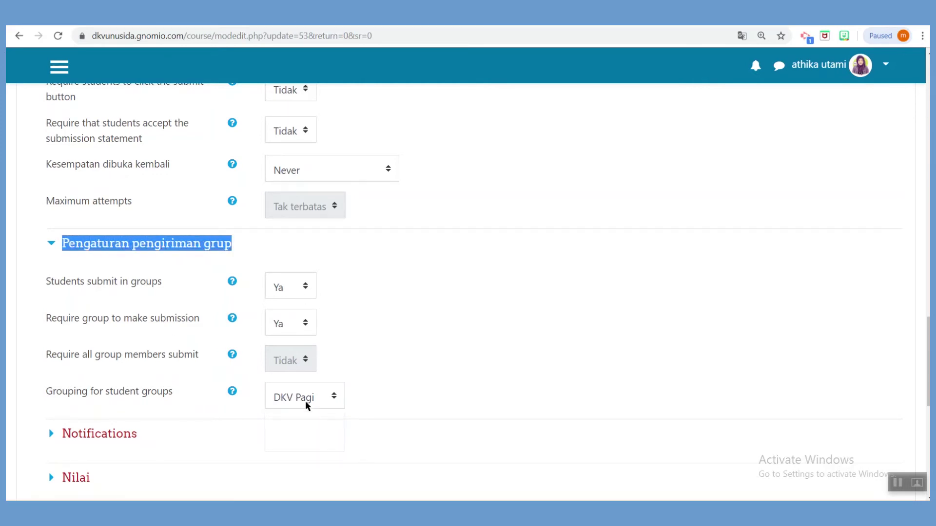
Expand the Pembatasan akses section of Tugas 1 and check the options under Pengaturan modul yang biasanya
scroll(308, 402, down, 1)
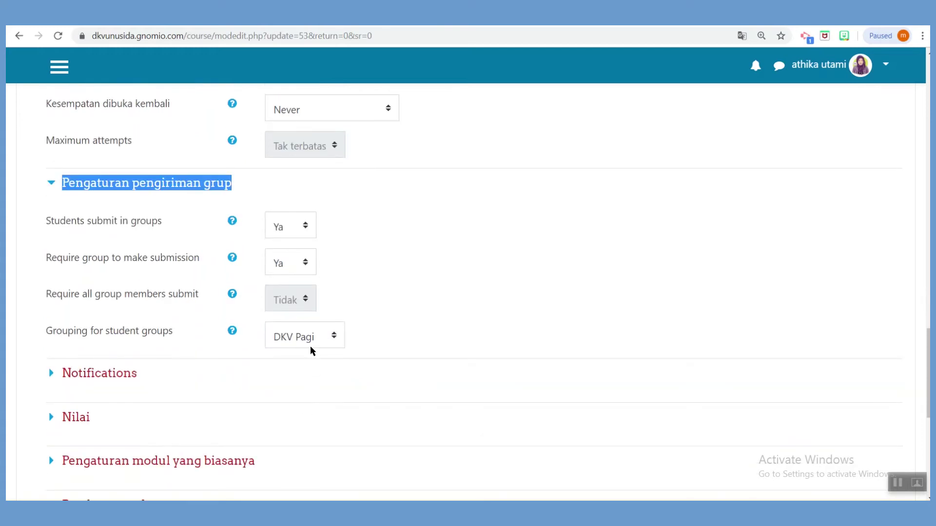
scroll(304, 333, down, 1)
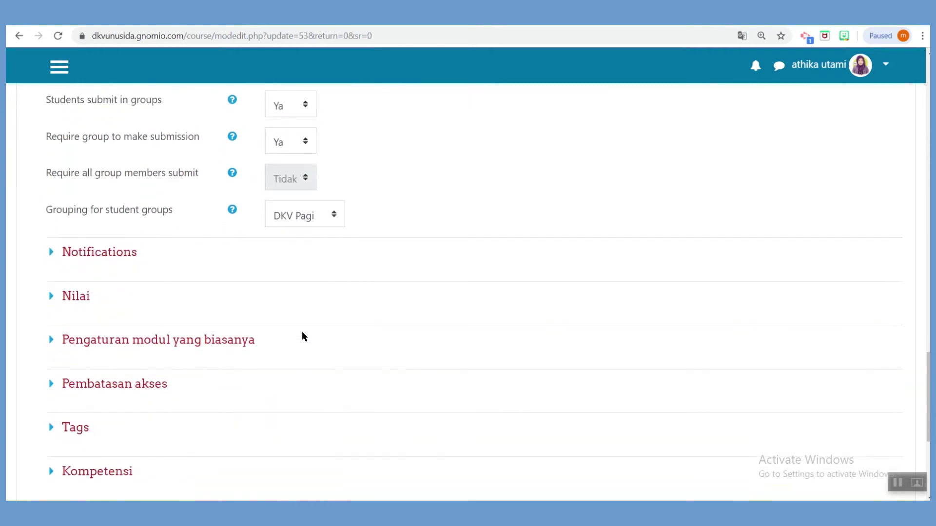
scroll(304, 347, down, 1)
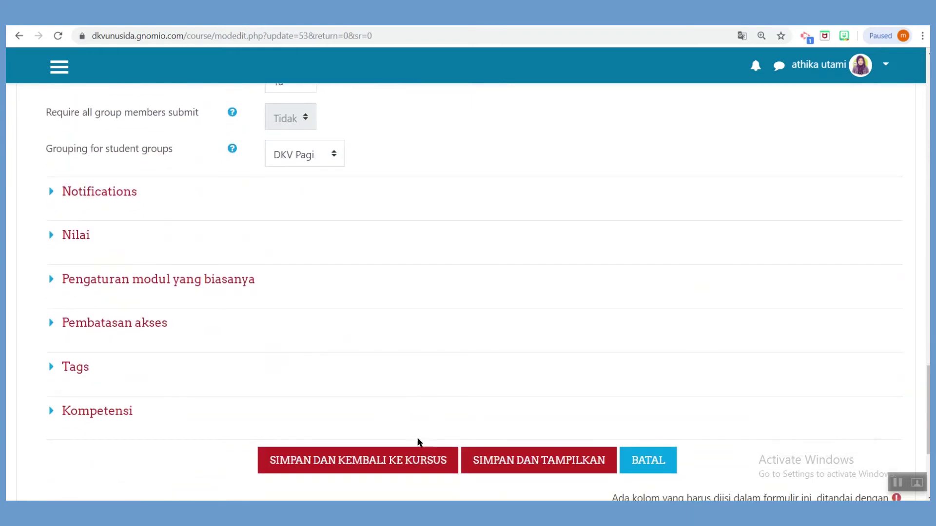
scroll(243, 370, down, 1)
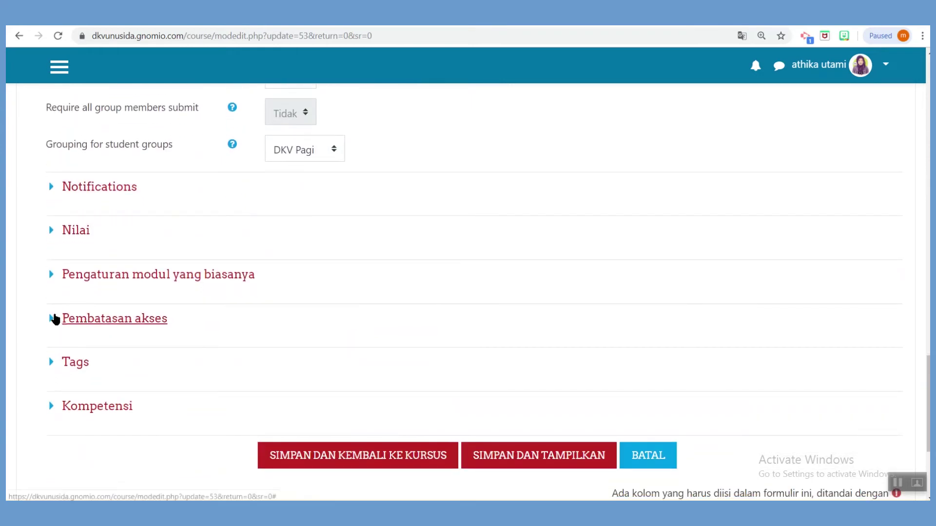
click(55, 319)
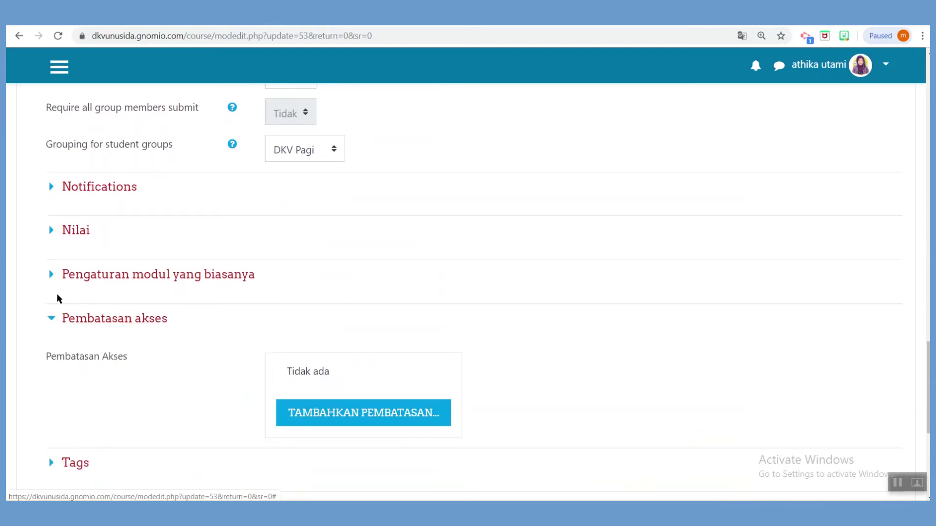
click(52, 275)
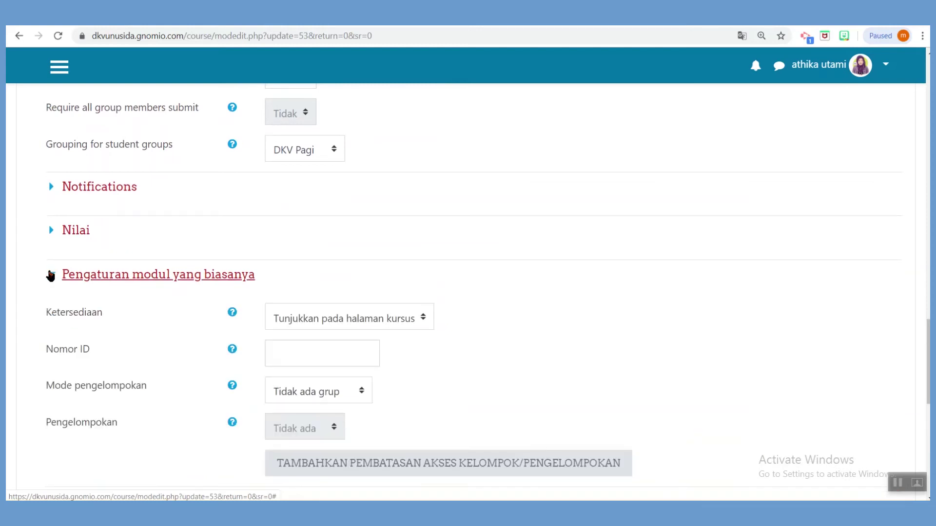
click(51, 276)
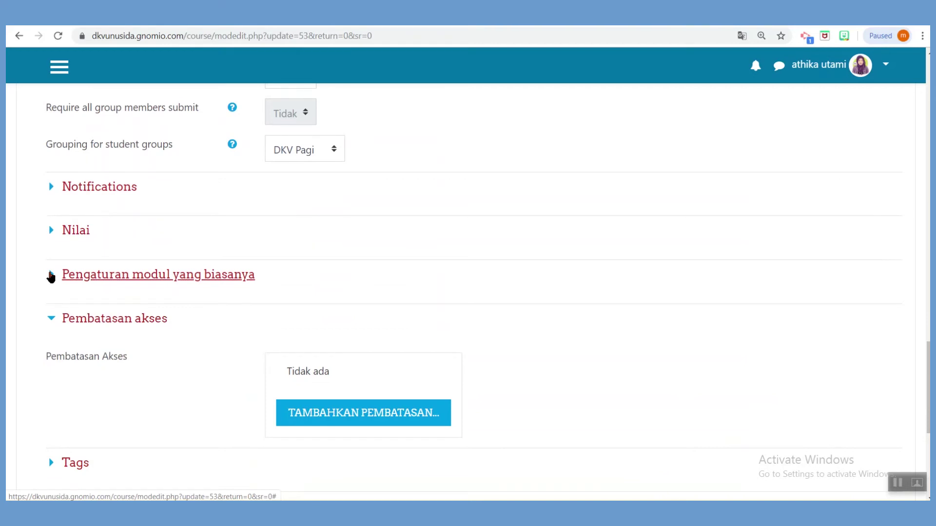
Add a Grouping access restriction for DKV Pagi to Tugas 1 and save it, returning to the course
scroll(63, 297, down, 1)
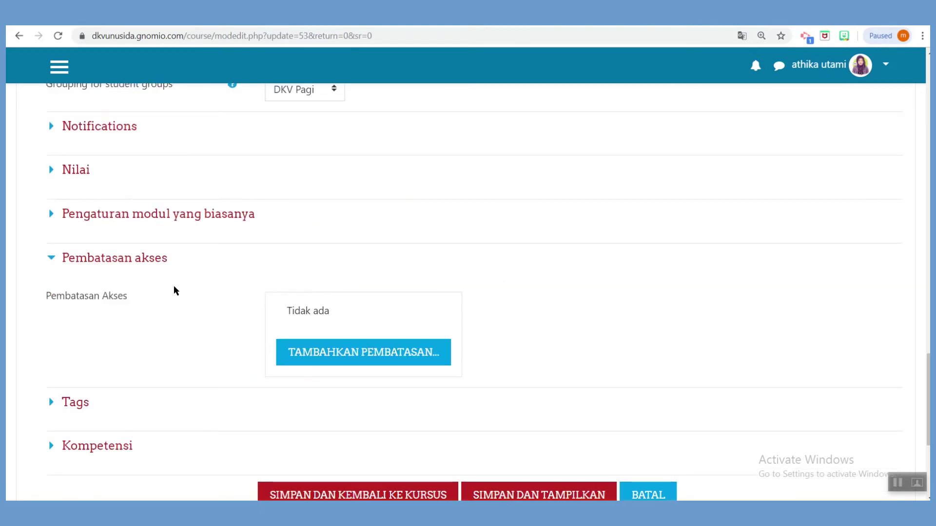
click(446, 363)
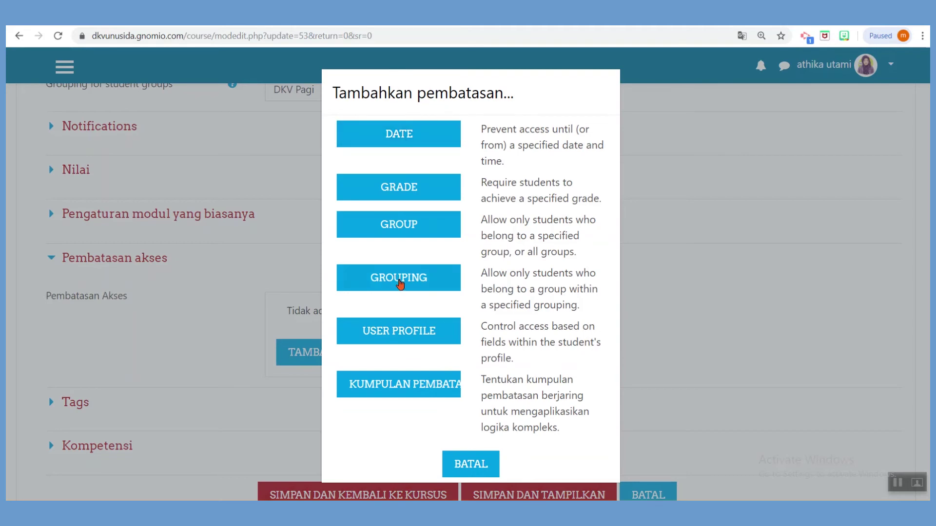
click(398, 284)
click(418, 373)
click(395, 408)
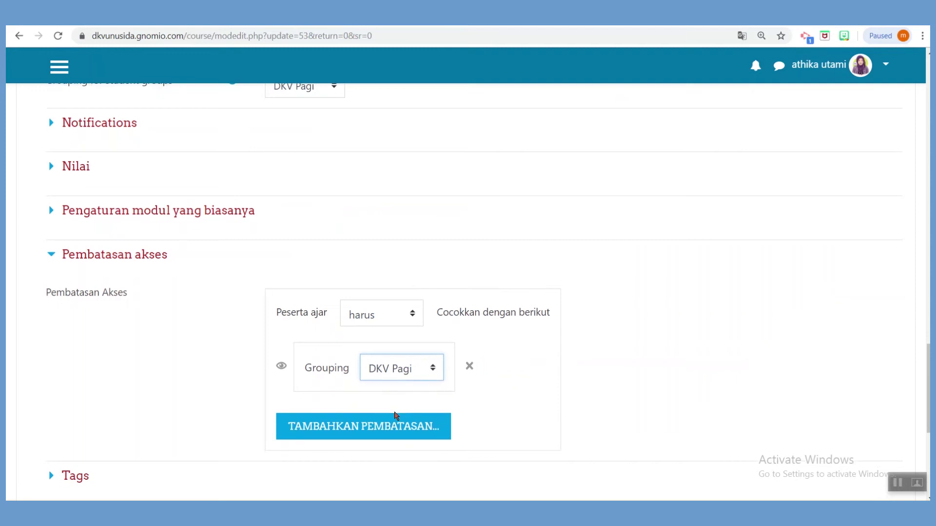
scroll(395, 416, down, 4)
click(428, 393)
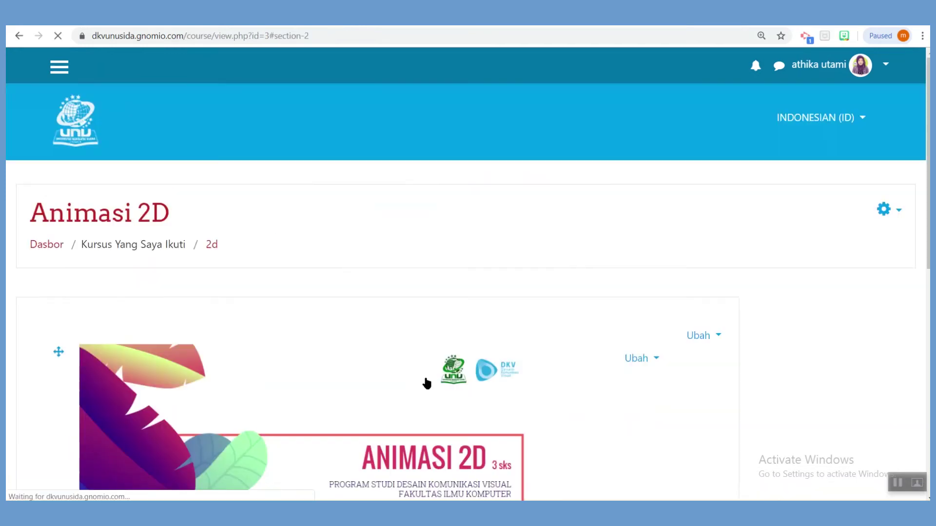
Find Tugas 1 on the teacher's course page and highlight its access restriction notice
scroll(407, 387, down, 20)
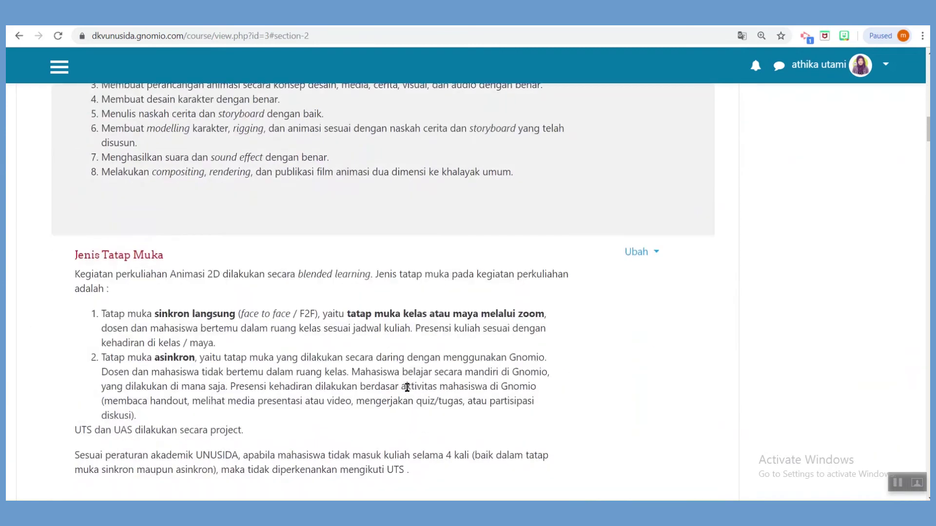
scroll(402, 340, down, 17)
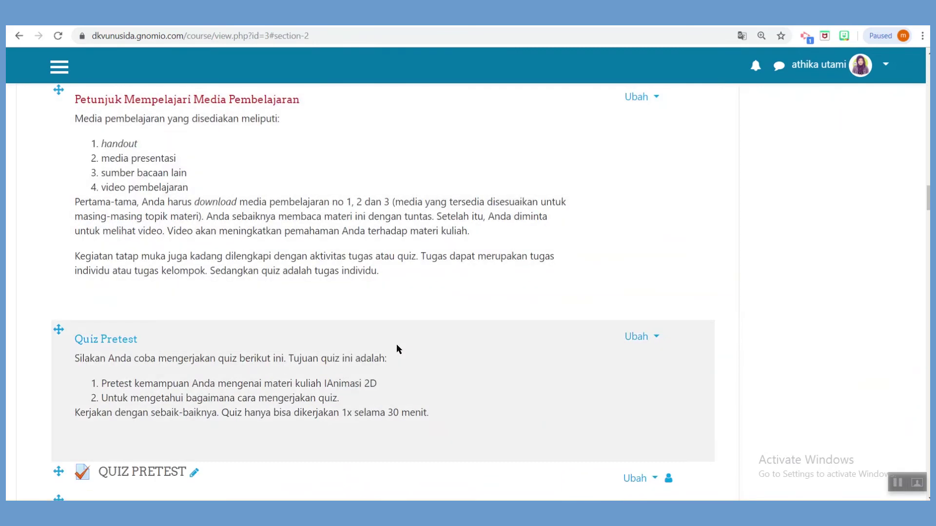
scroll(397, 351, up, 4)
scroll(394, 358, down, 8)
scroll(392, 356, down, 4)
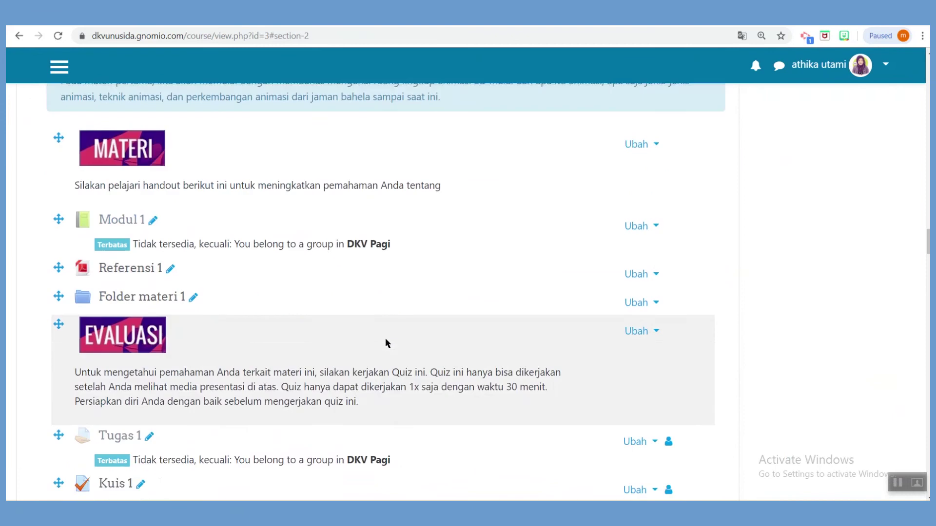
drag(398, 353, 130, 351)
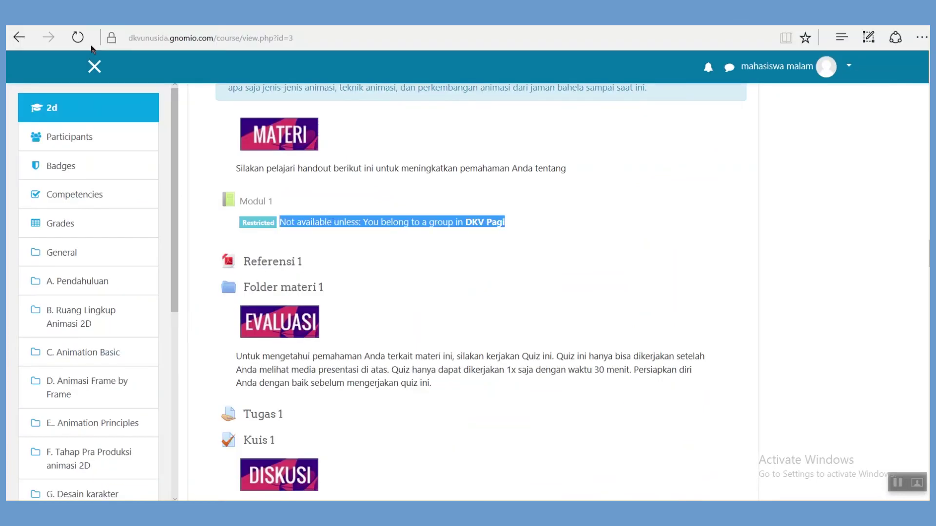
Switch to the evening student account in Edge, reload the course and highlight the restriction notice under Tugas 1
click(78, 37)
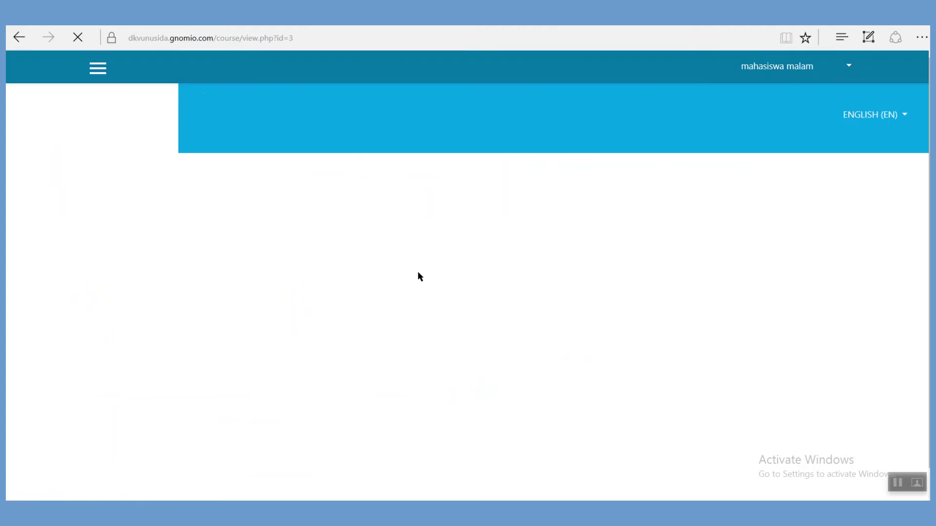
scroll(418, 272, down, 20)
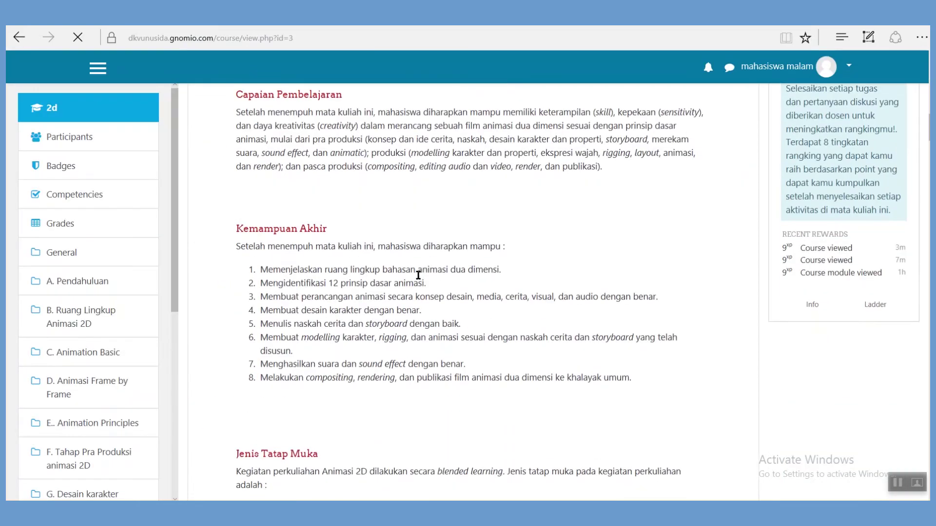
scroll(419, 279, down, 12)
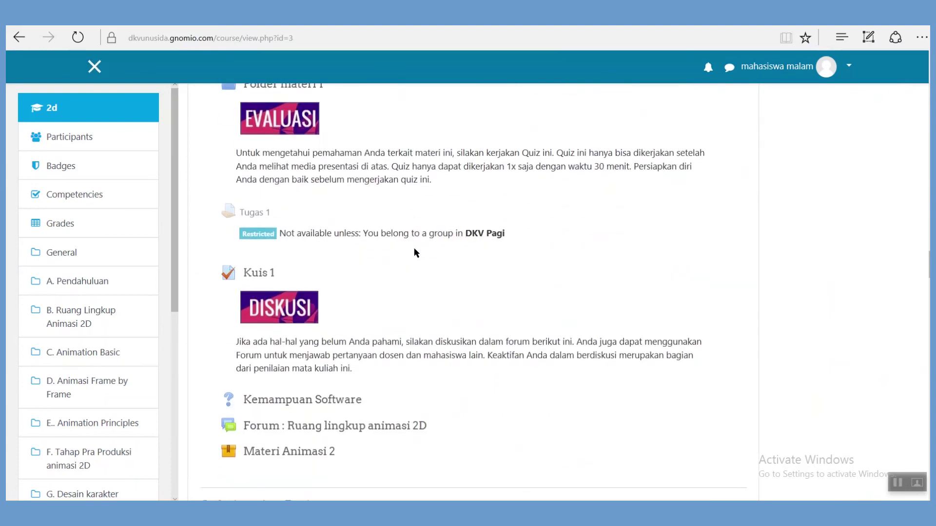
drag(524, 238, 246, 240)
scroll(246, 240, up, 4)
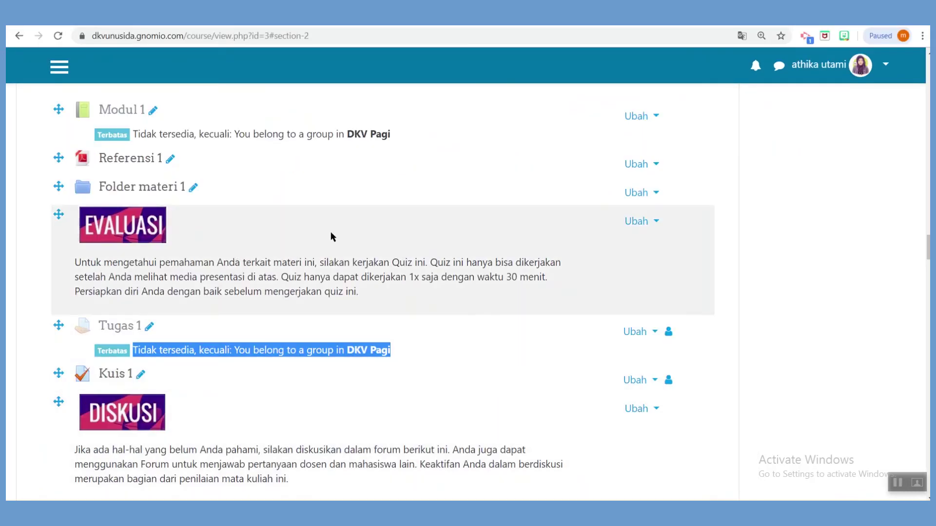
Switch back to the teacher's course page in Chrome and open the settings of the Kuis 1 quiz
click(750, 328)
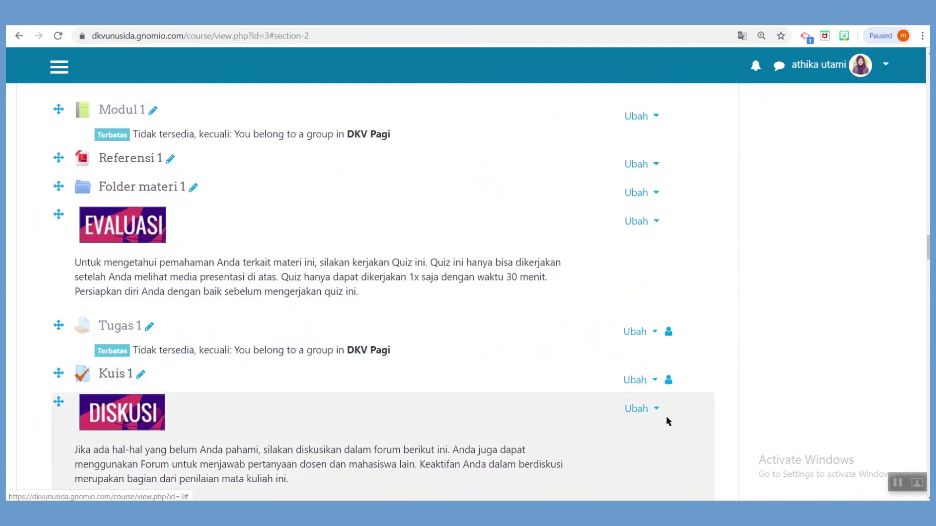
click(654, 386)
click(629, 391)
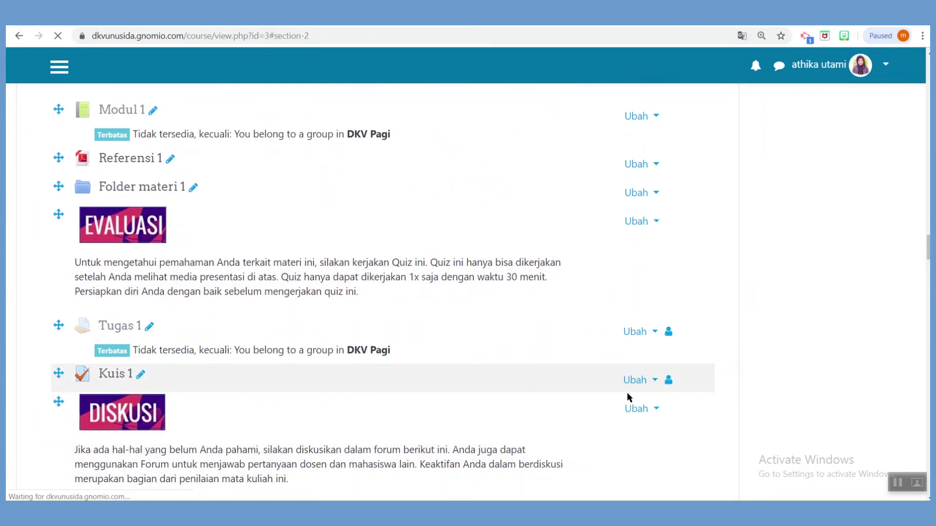
Add a Grouping access restriction for DKV Malam to Kuis 1 and save it, returning to the course
scroll(188, 323, down, 8)
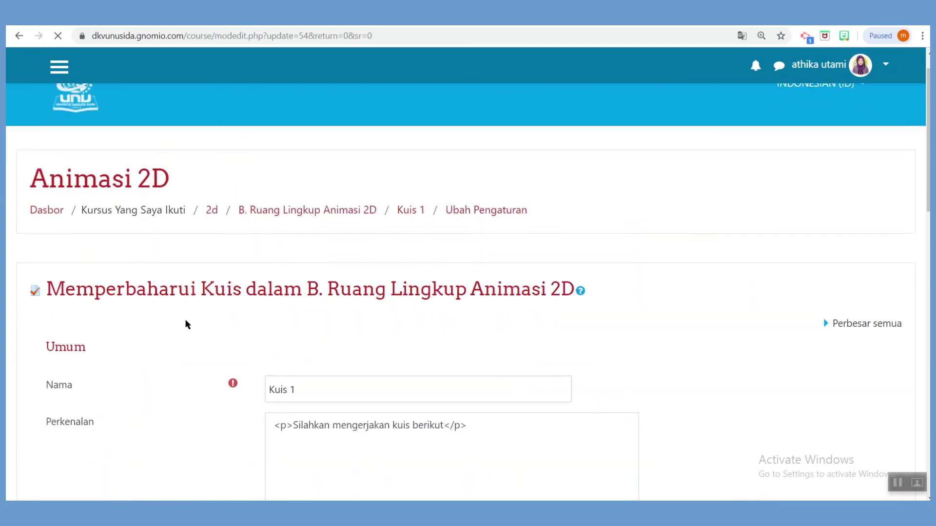
scroll(117, 338, down, 2)
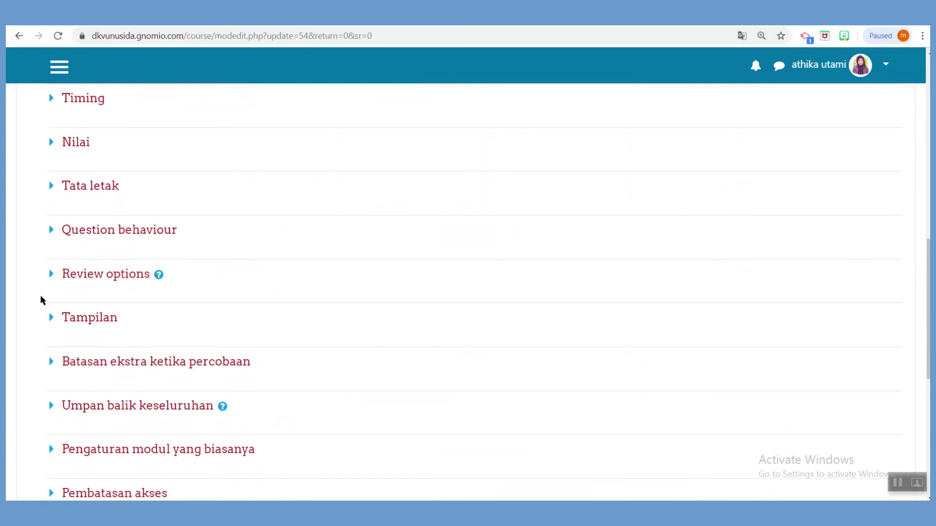
scroll(42, 301, down, 5)
click(53, 315)
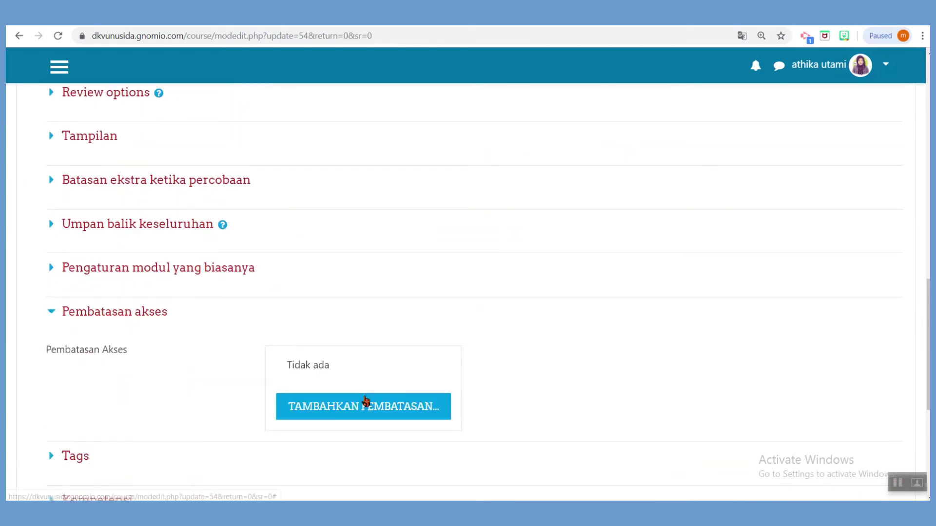
click(366, 405)
click(390, 286)
click(425, 428)
click(416, 474)
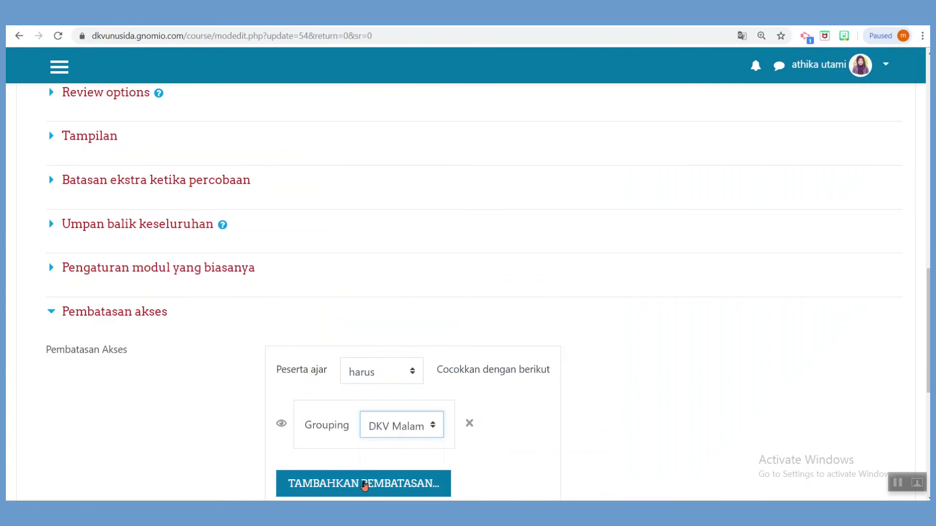
scroll(365, 486, down, 4)
click(417, 450)
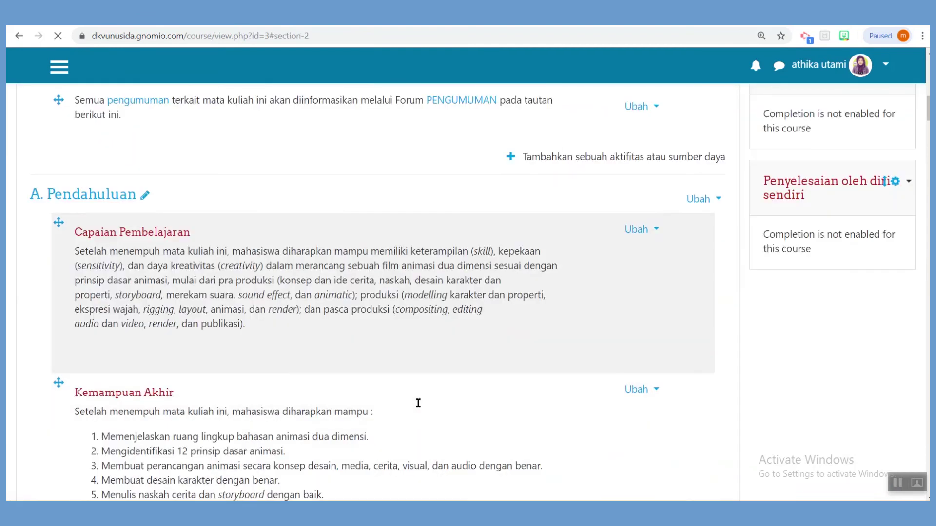
Find Kuis 1 on the teacher's course page and highlight the DKV Malam grouping in its restriction notice
scroll(418, 403, down, 20)
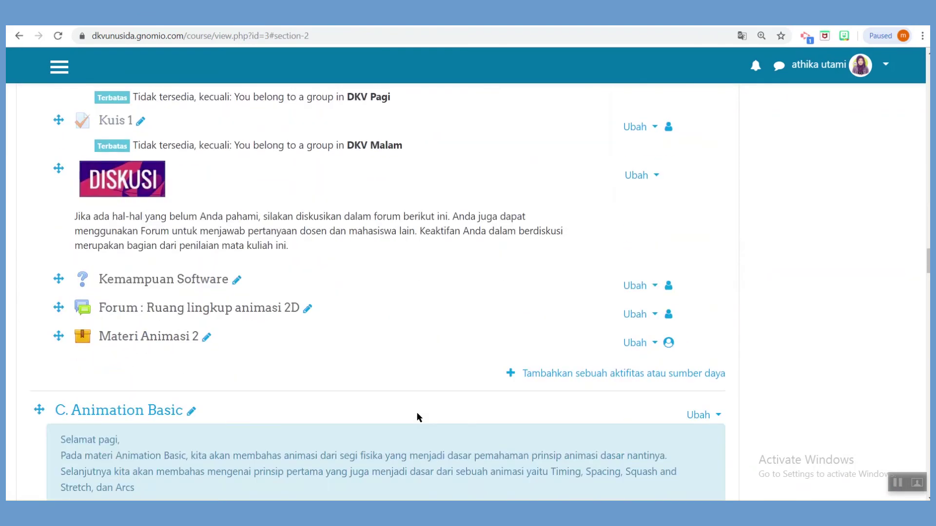
scroll(416, 418, up, 3)
drag(404, 268, 344, 266)
Return to the evening student's course page in Edge, reload it and highlight the DKV Pagi restriction notice under Tugas 1
key(alt+Tab)
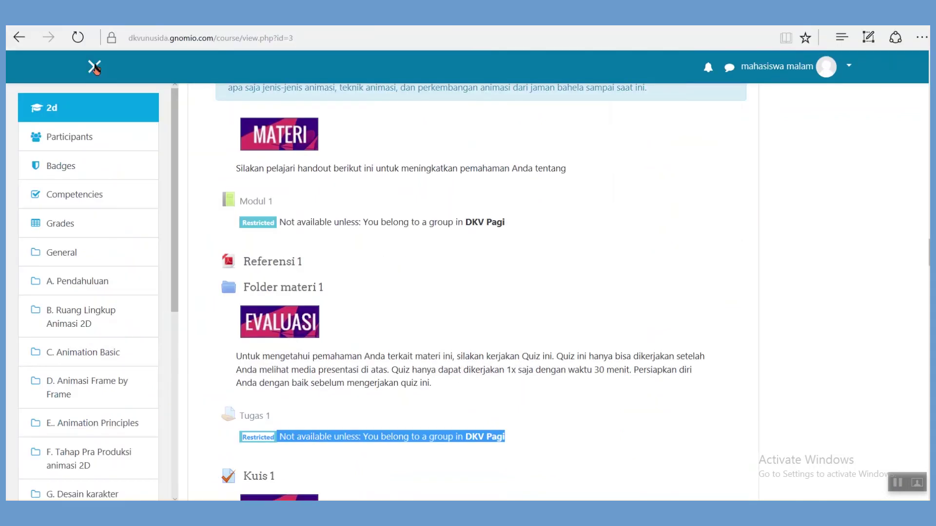
click(81, 37)
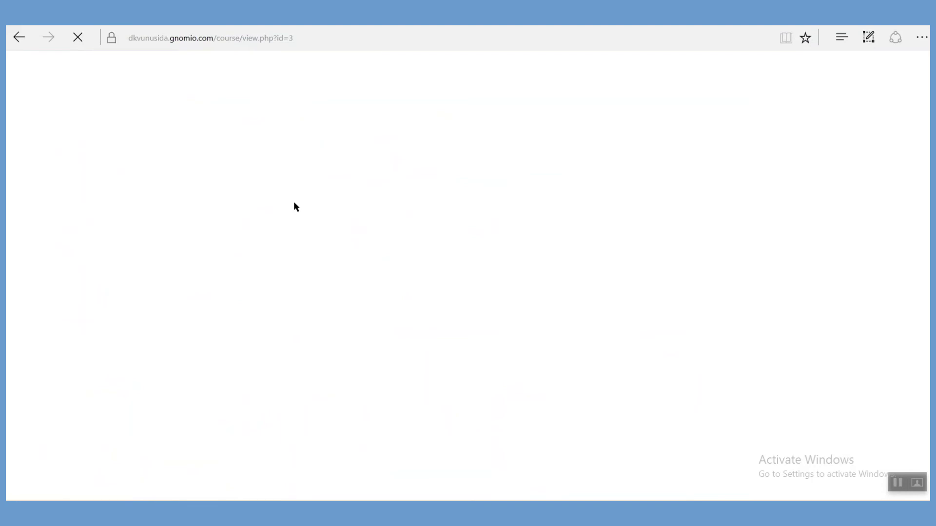
scroll(291, 223, down, 15)
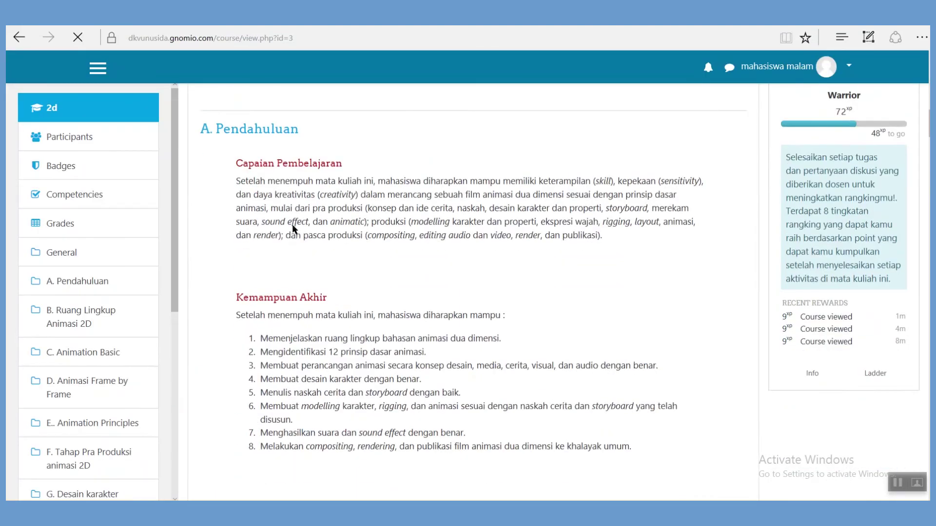
scroll(293, 229, down, 20)
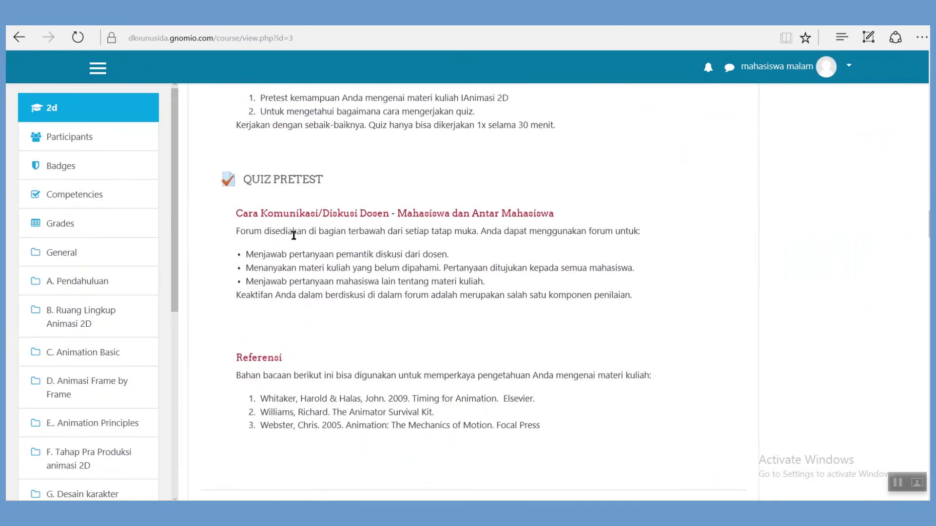
scroll(295, 238, down, 1)
scroll(294, 234, down, 4)
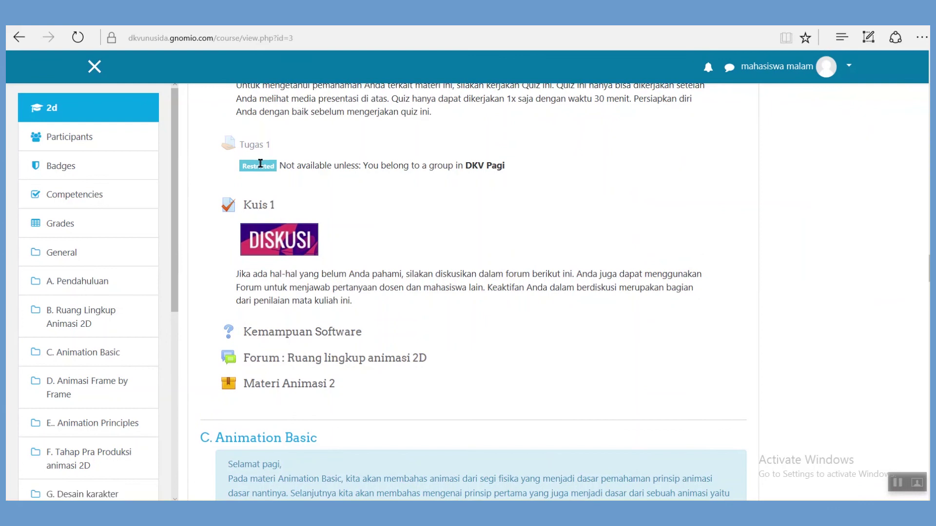
drag(245, 167, 527, 168)
Check the Kuis 1 restriction on the teacher's page in Chrome and return to the evening student's course page in Edge
click(359, 514)
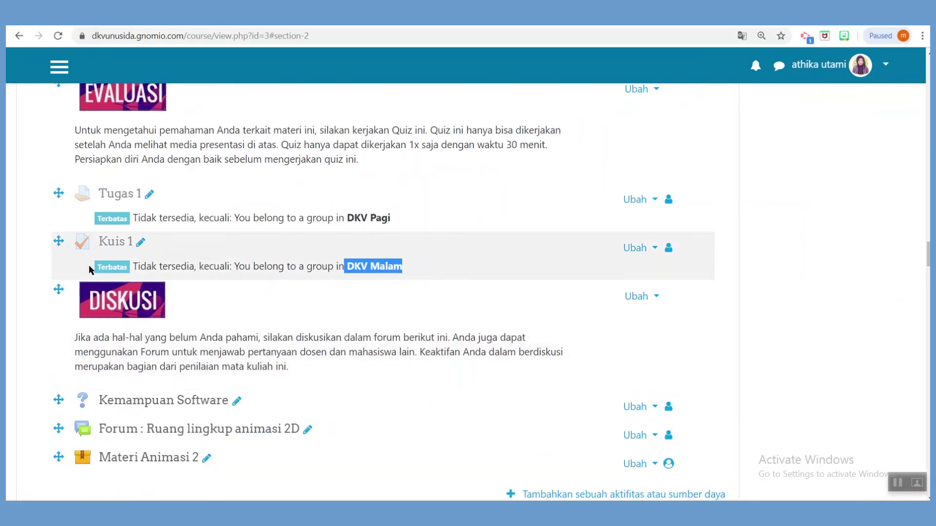
key(alt+Tab)
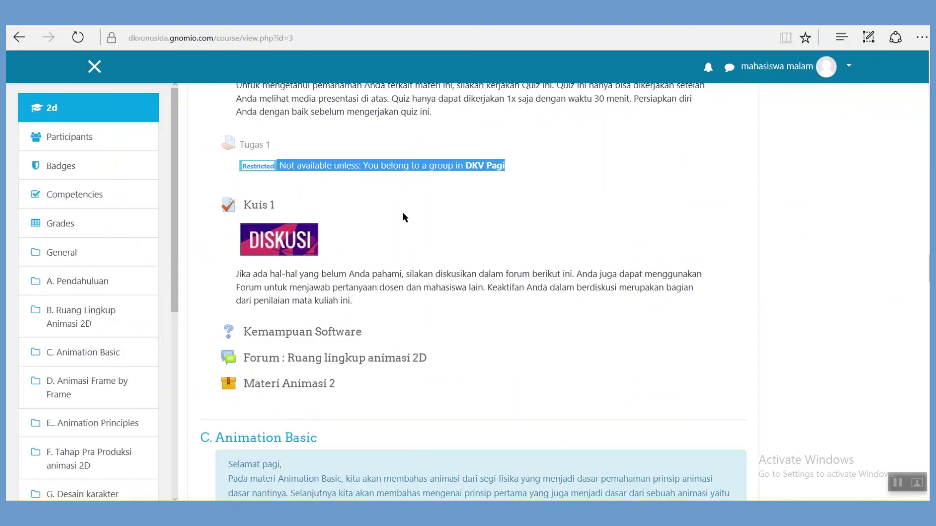
click(671, 174)
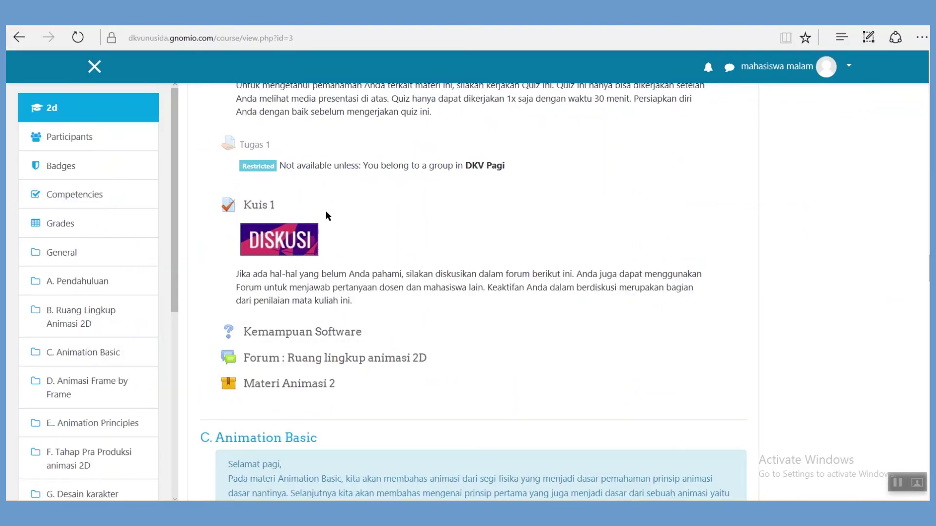
Open the Kuis 1 quiz from the evening student account and look over its page
click(254, 206)
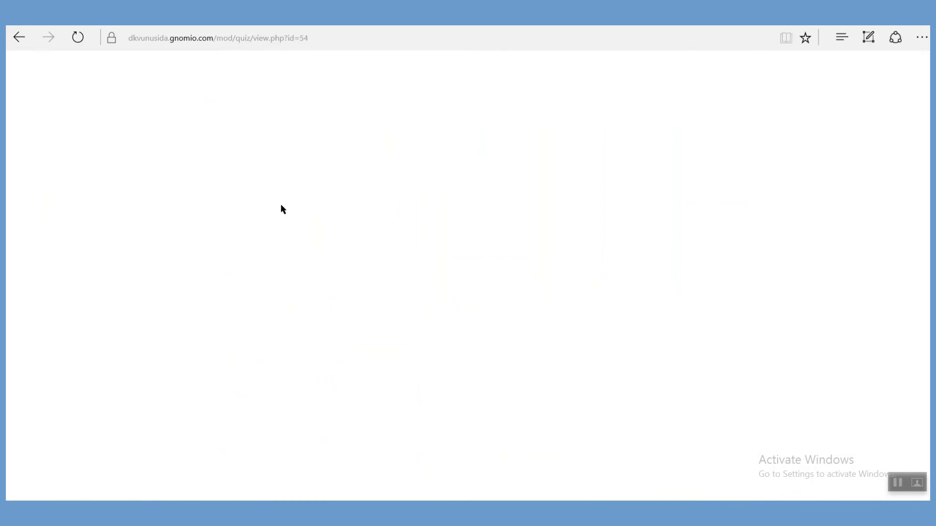
scroll(344, 288, down, 6)
scroll(348, 291, up, 3)
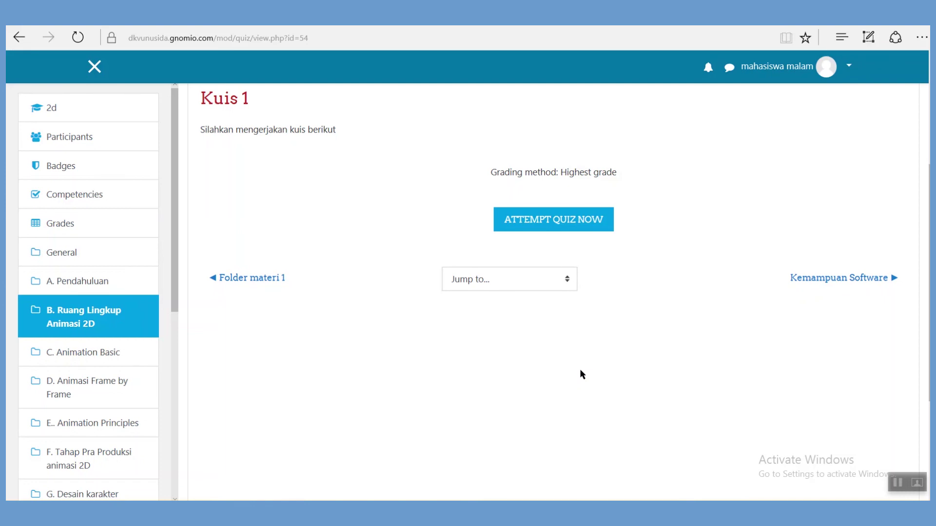
click(900, 490)
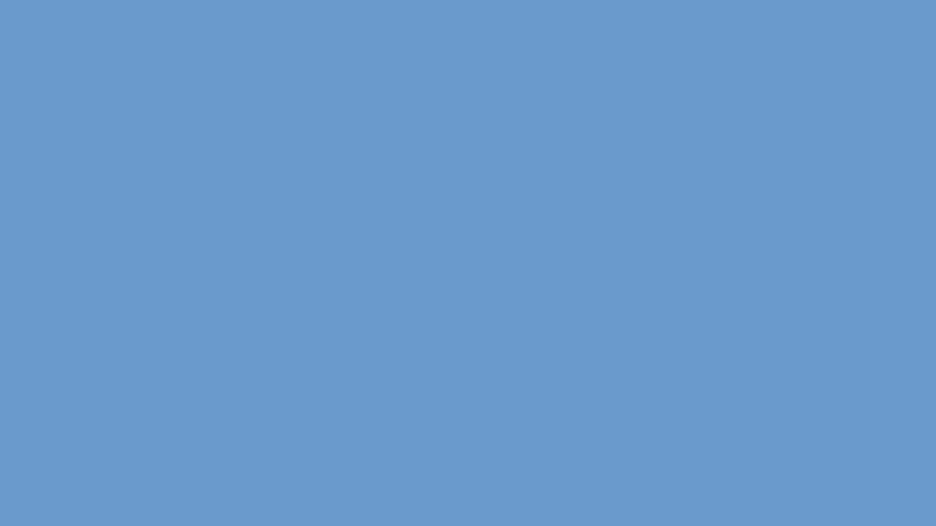